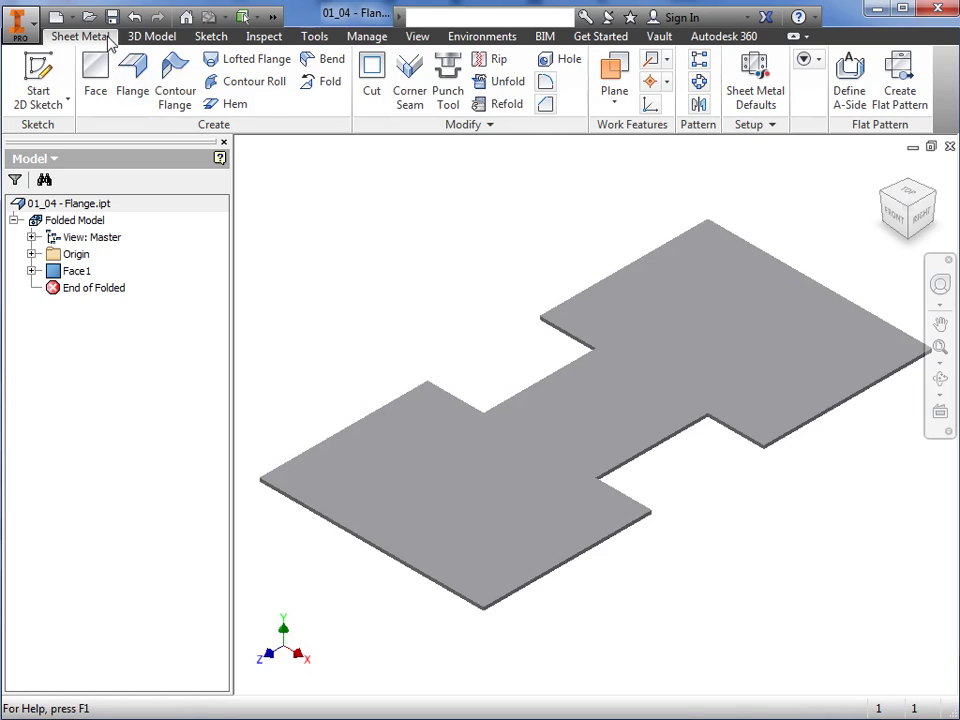
# - Start two flange attempts on the plate and cancel both without creating anything
pyautogui.click(124, 113)
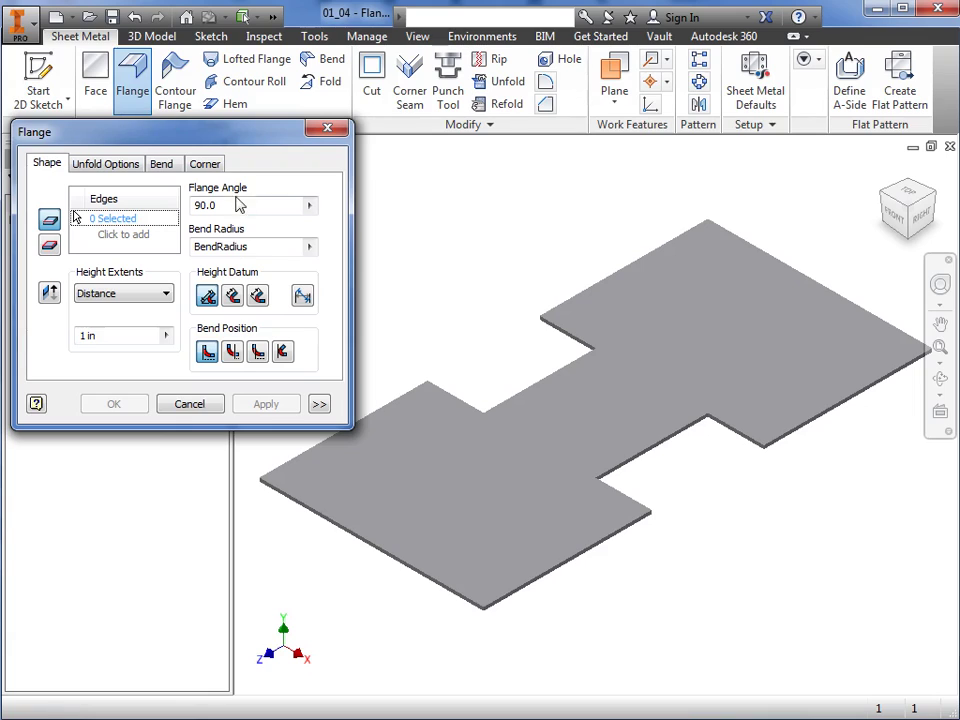
pyautogui.click(214, 405)
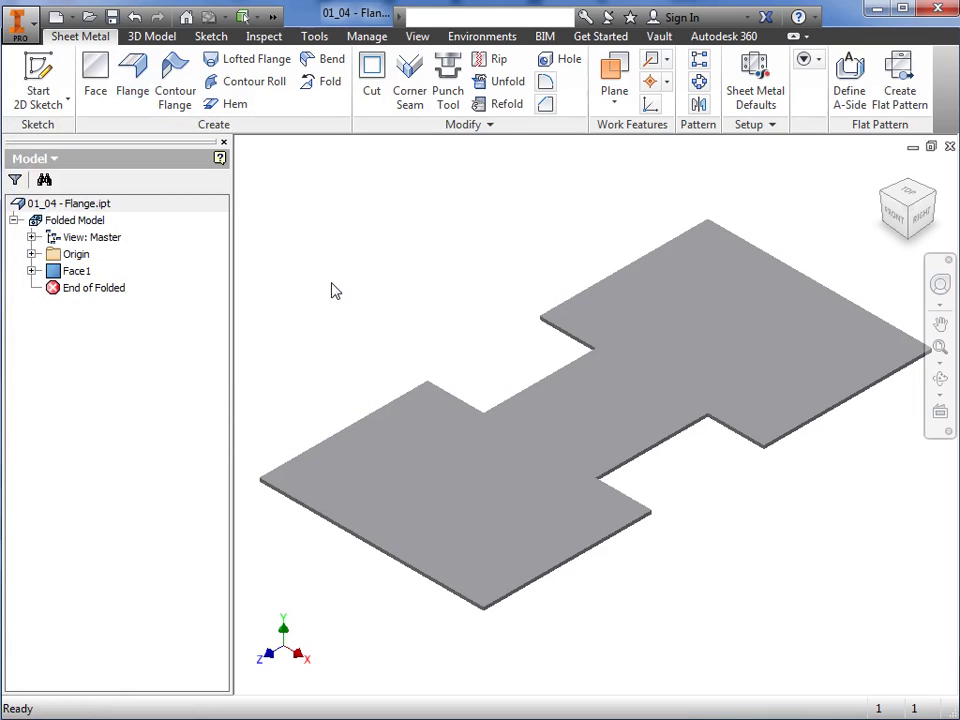
pyautogui.rightClick(335, 291)
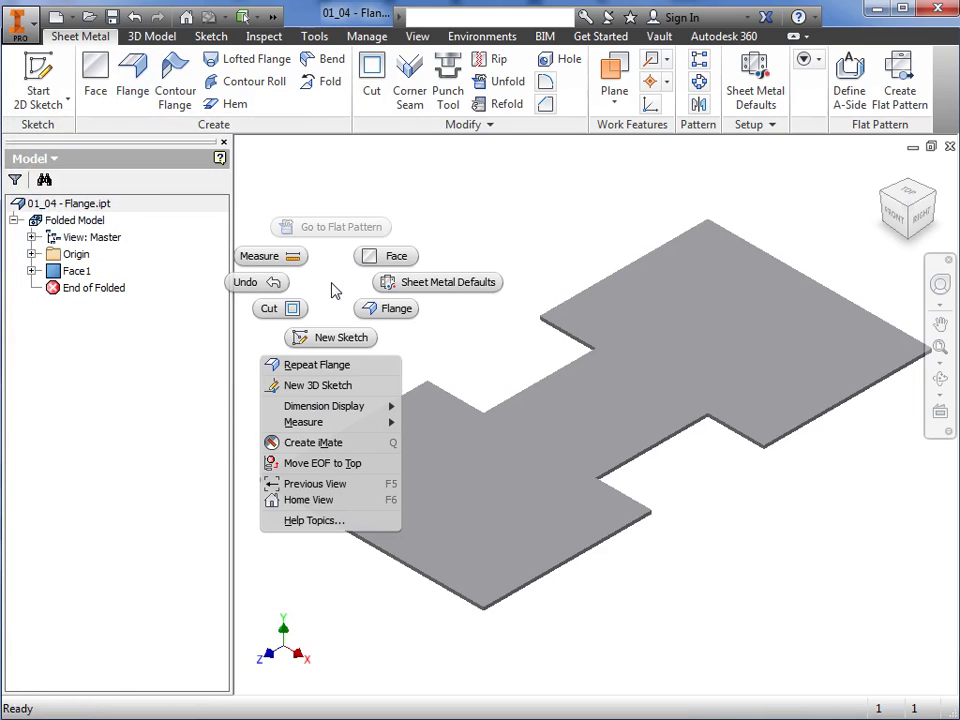
pyautogui.click(375, 318)
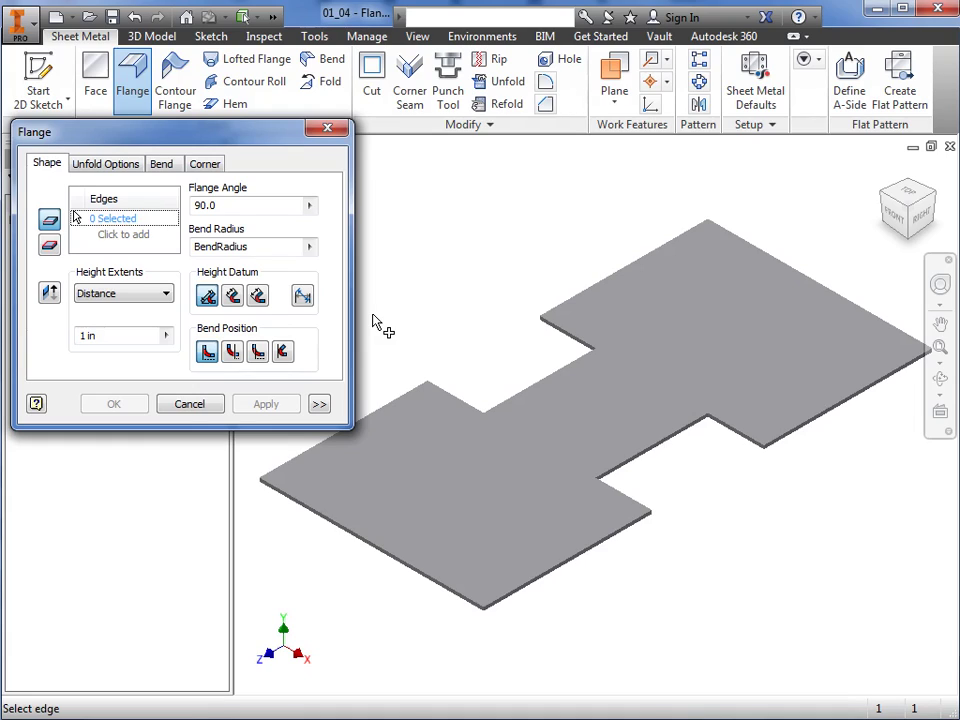
pyautogui.click(337, 527)
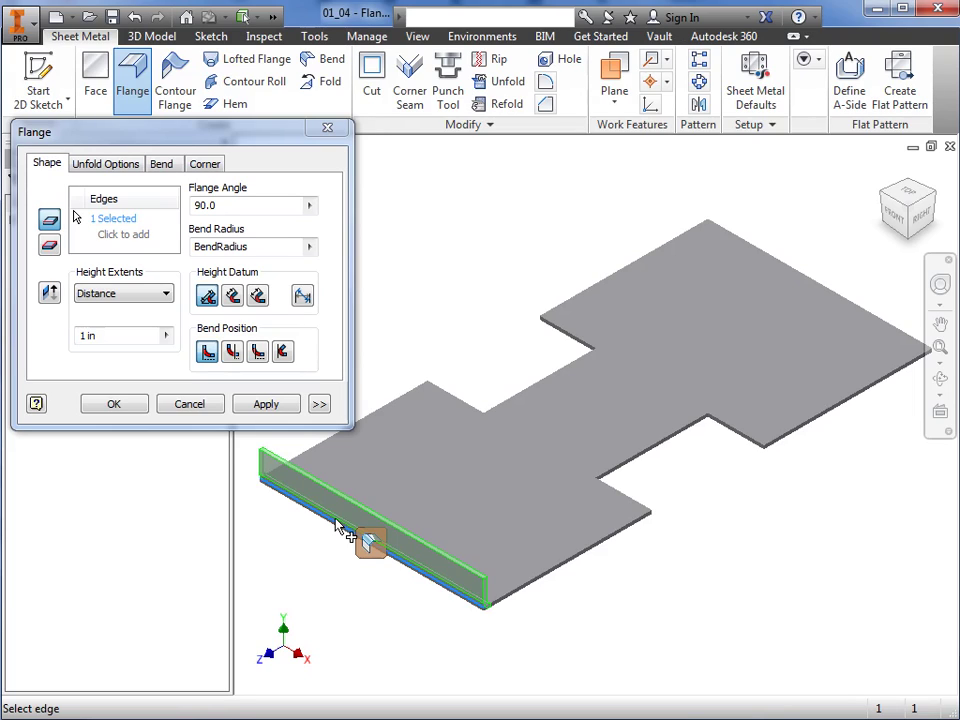
pyautogui.click(189, 404)
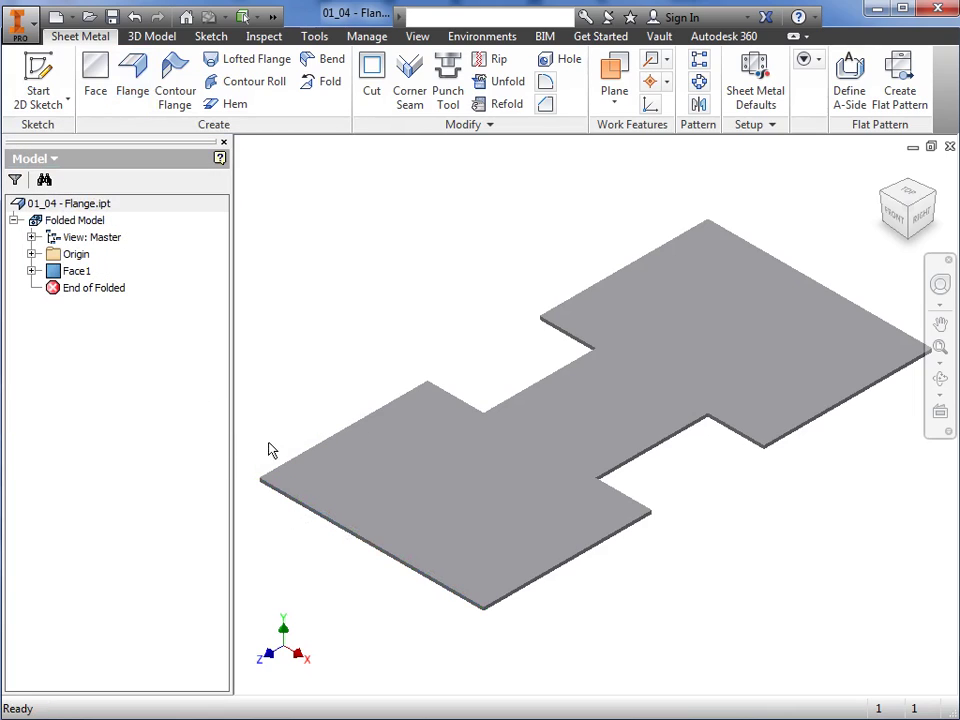
# - Start a flange on the front-left long edge, flipped back upright, and review height extent choices
pyautogui.rightClick(286, 497)
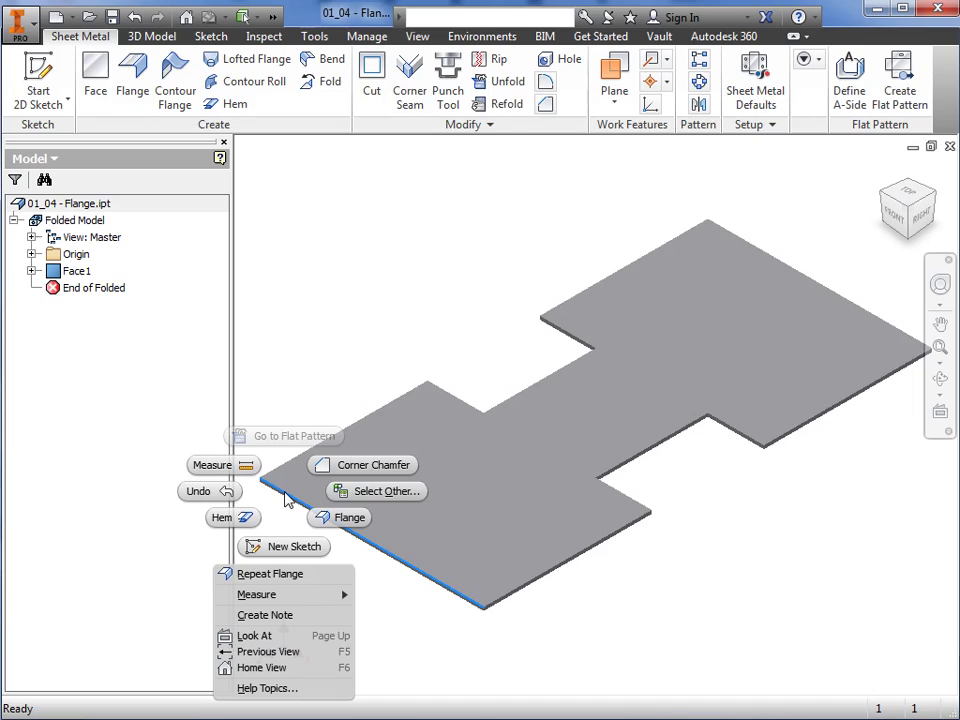
pyautogui.click(320, 516)
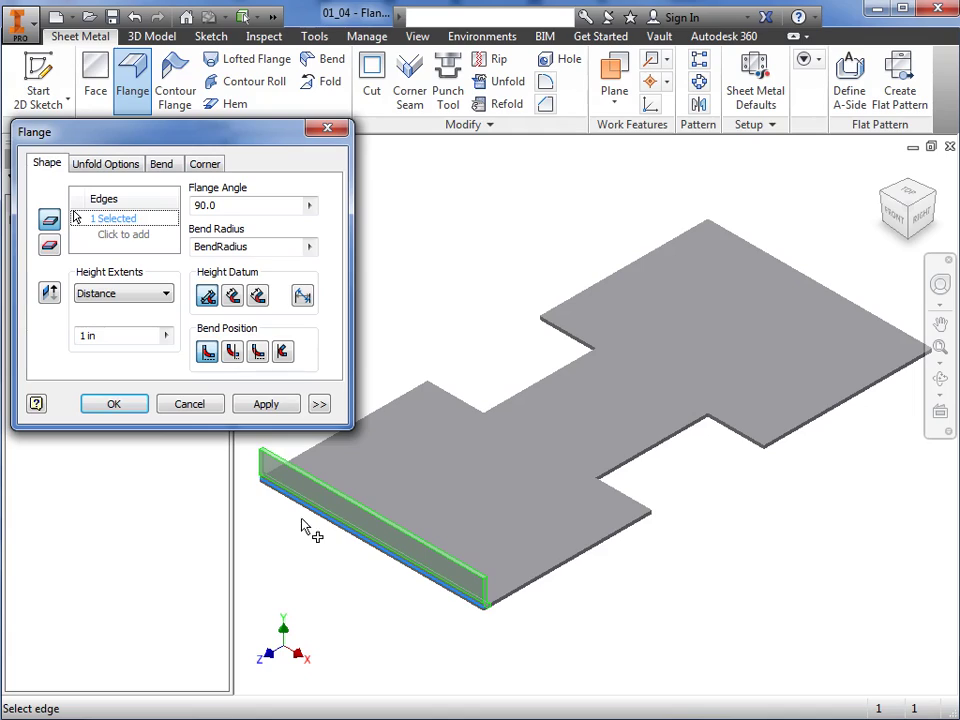
pyautogui.click(54, 301)
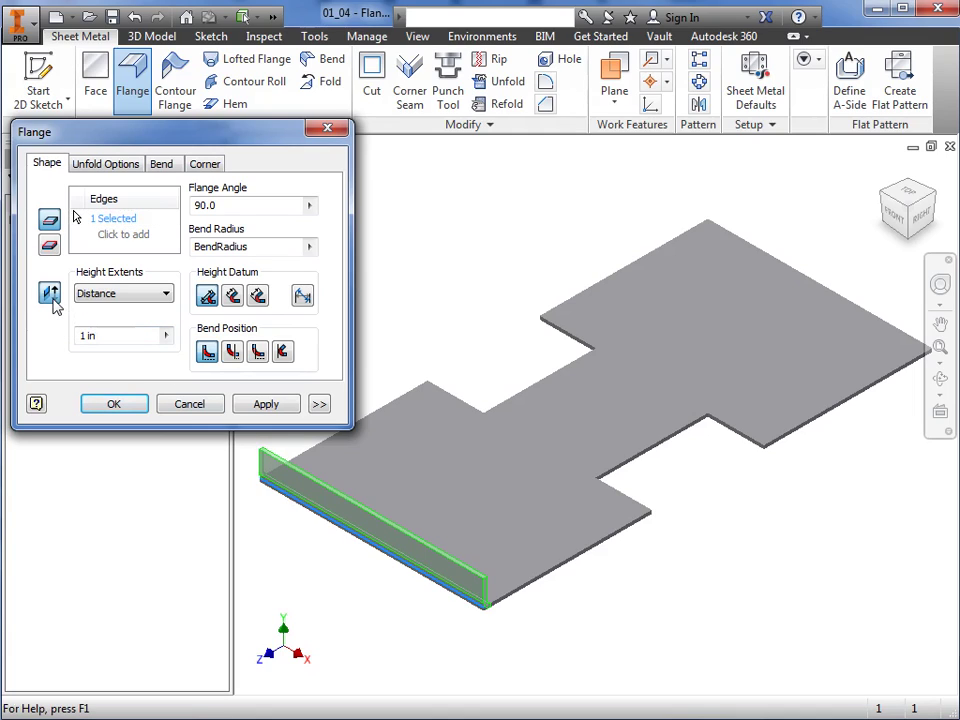
pyautogui.click(54, 301)
pyautogui.click(125, 300)
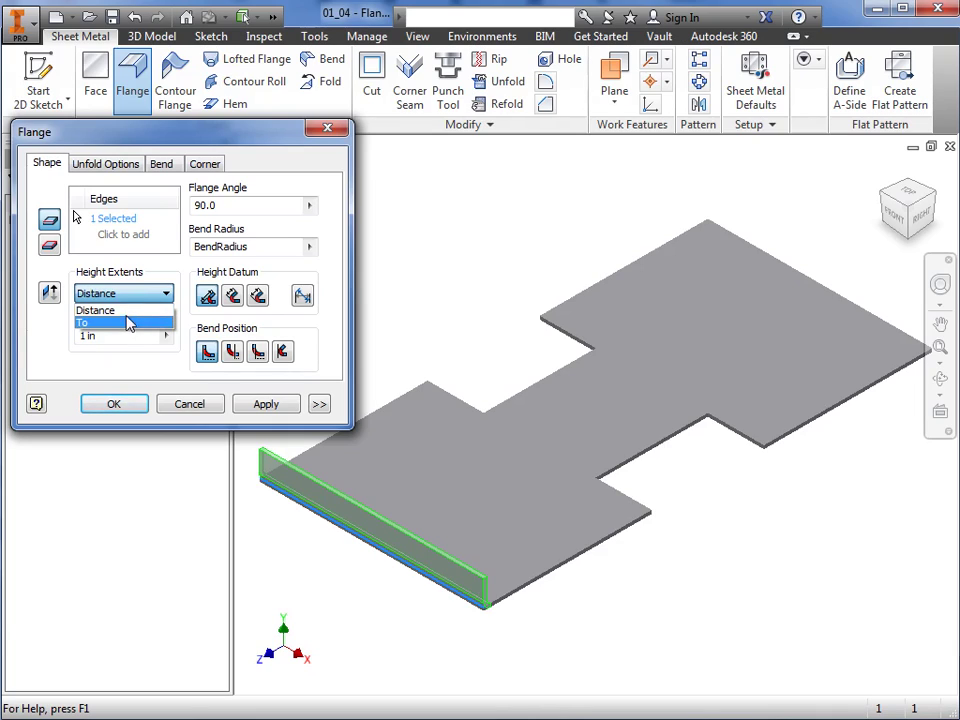
# - Keep Distance height extents, set the flange height to 3 and angle to 90
pyautogui.click(128, 314)
pyautogui.doubleClick(118, 335)
pyautogui.write('3')
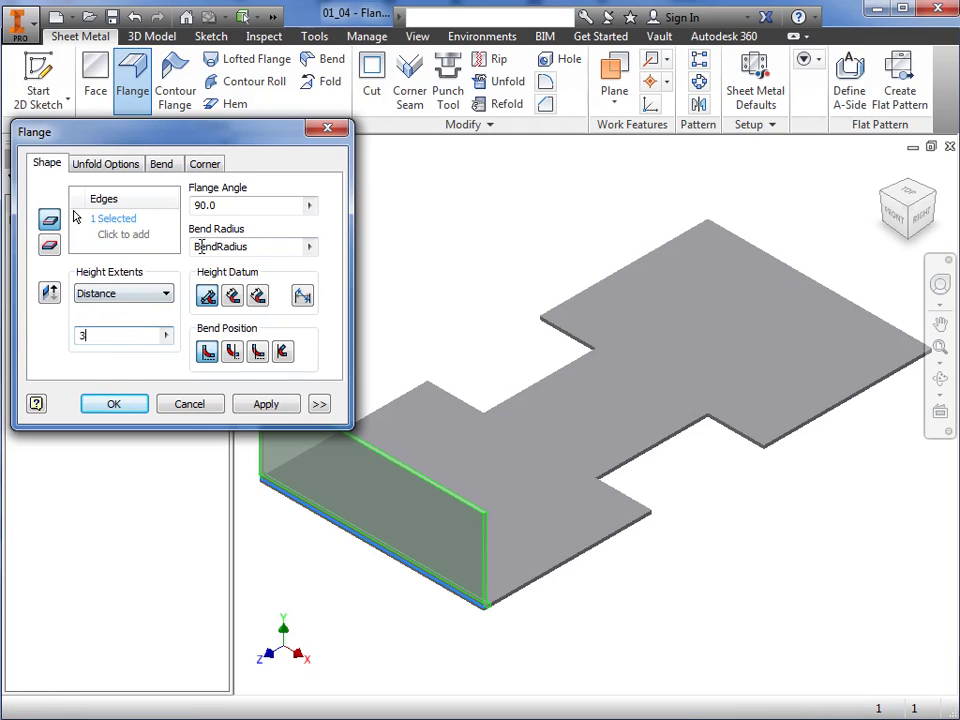
pyautogui.doubleClick(215, 205)
pyautogui.write('60')
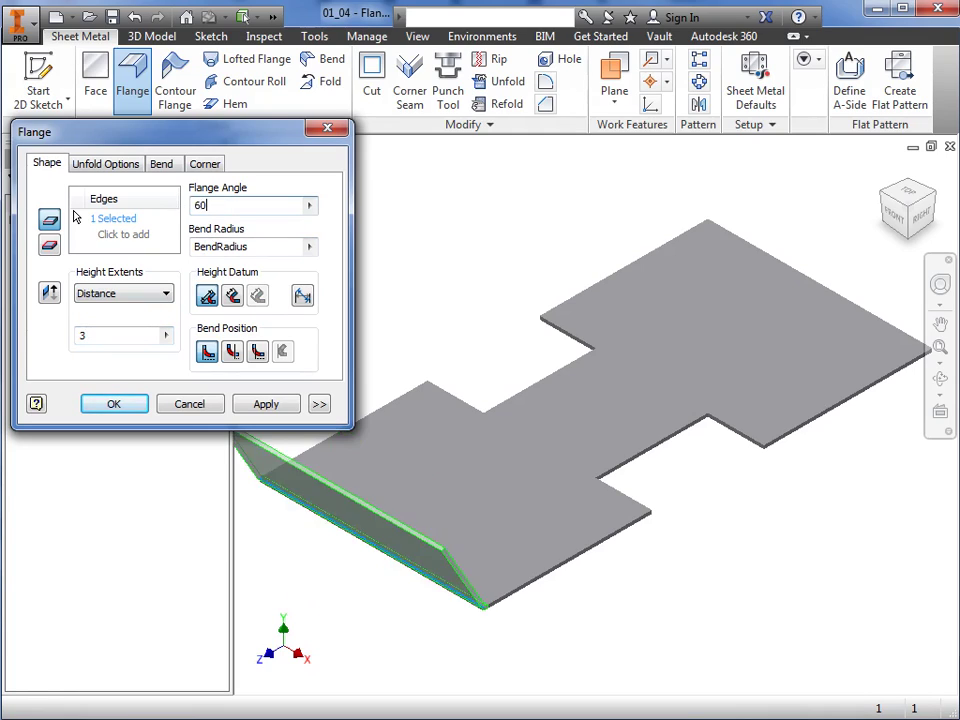
pyautogui.press('BackSpace')
pyautogui.press('BackSpace')
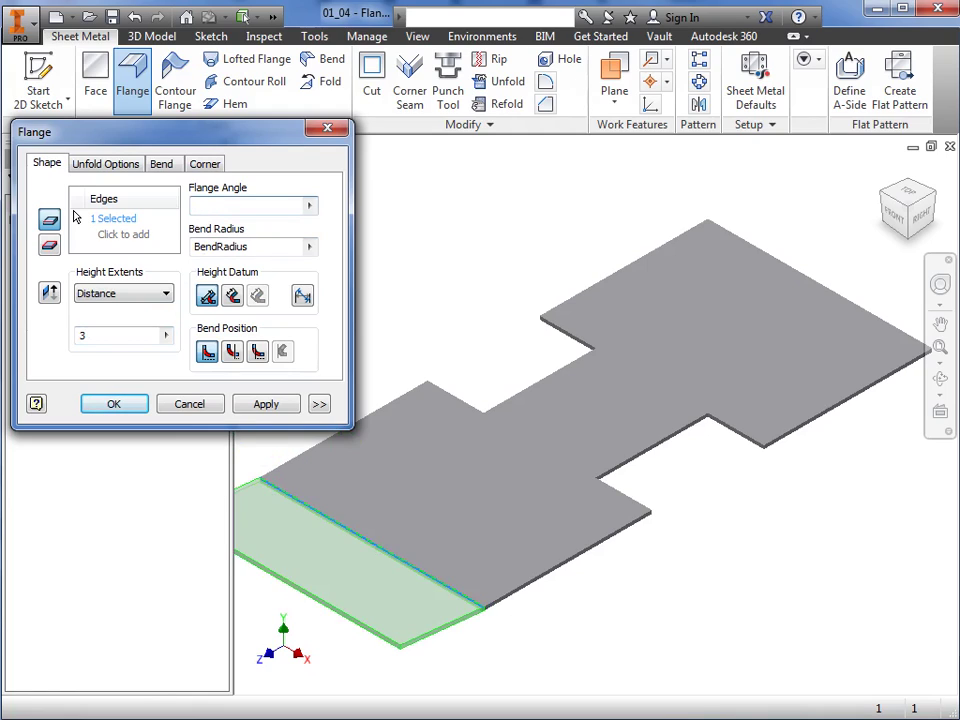
pyautogui.write('90')
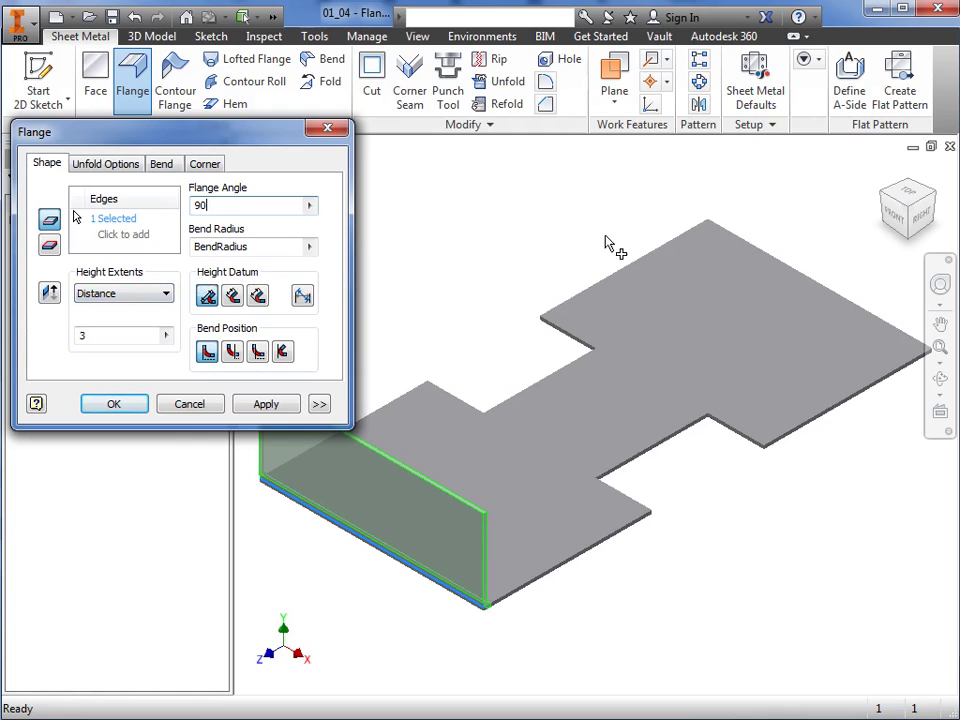
# - From the right view, compare Height Datum and Aligned/Orthogonal options, settling on outer faces' intersection
pyautogui.click(918, 220)
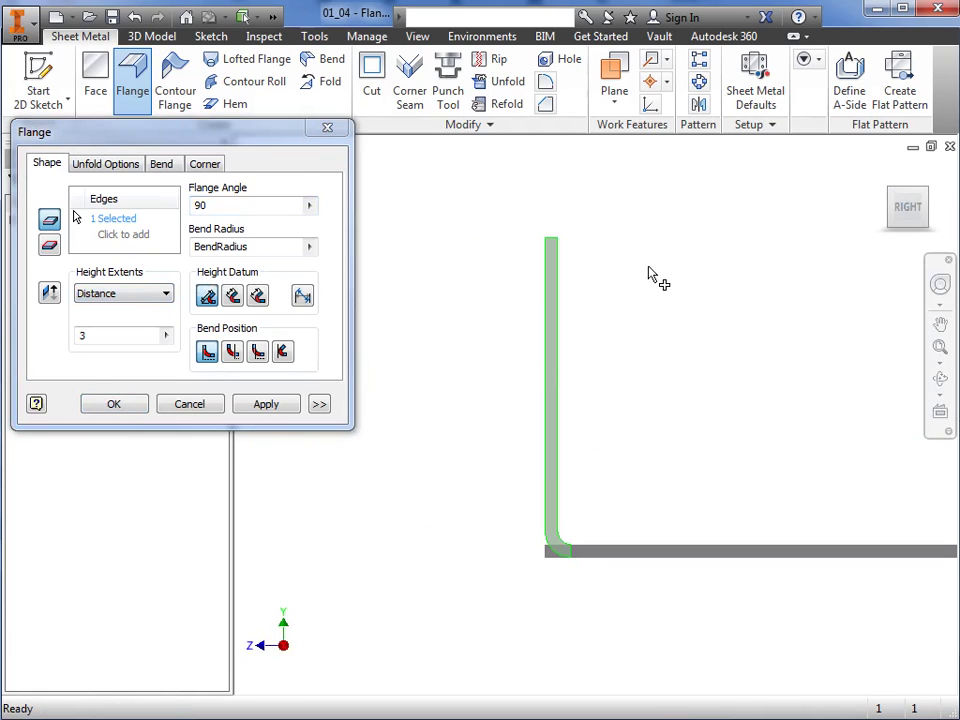
pyautogui.click(232, 298)
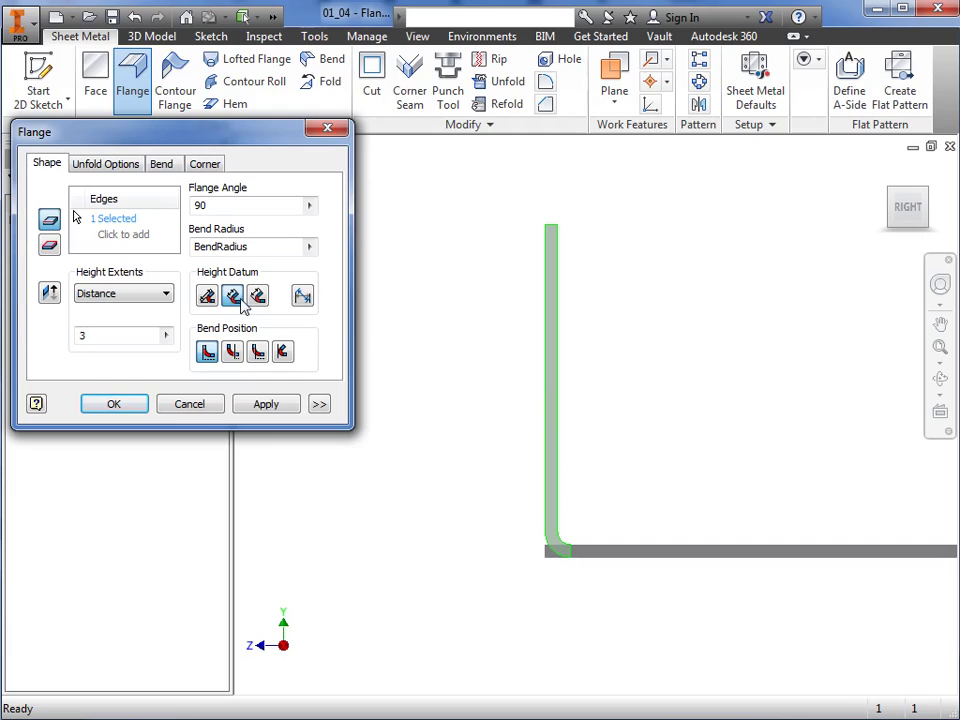
pyautogui.click(258, 298)
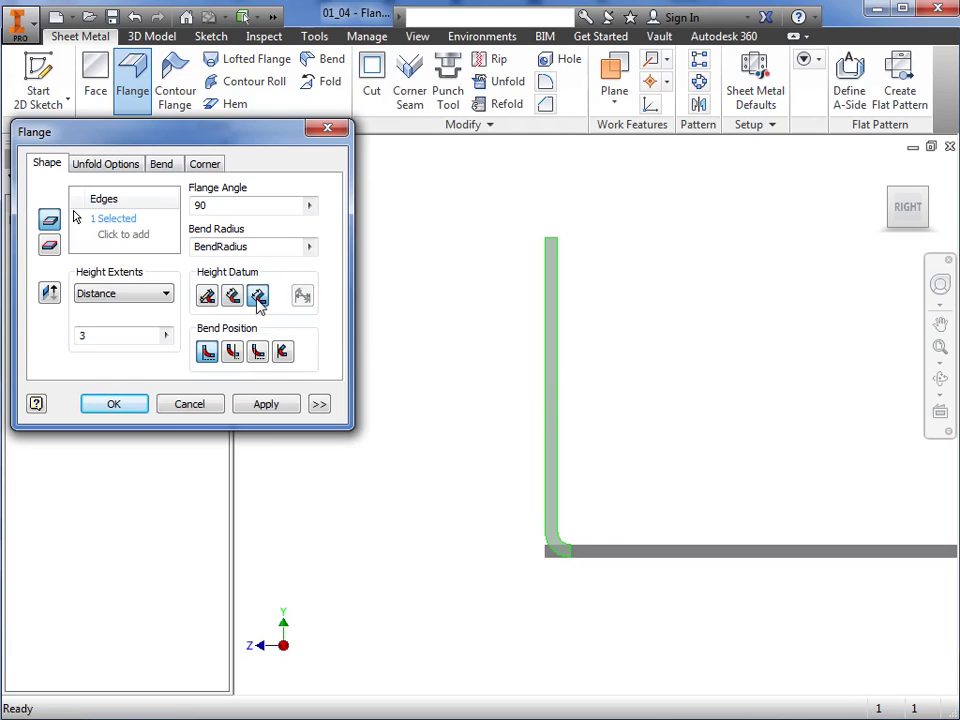
pyautogui.click(236, 300)
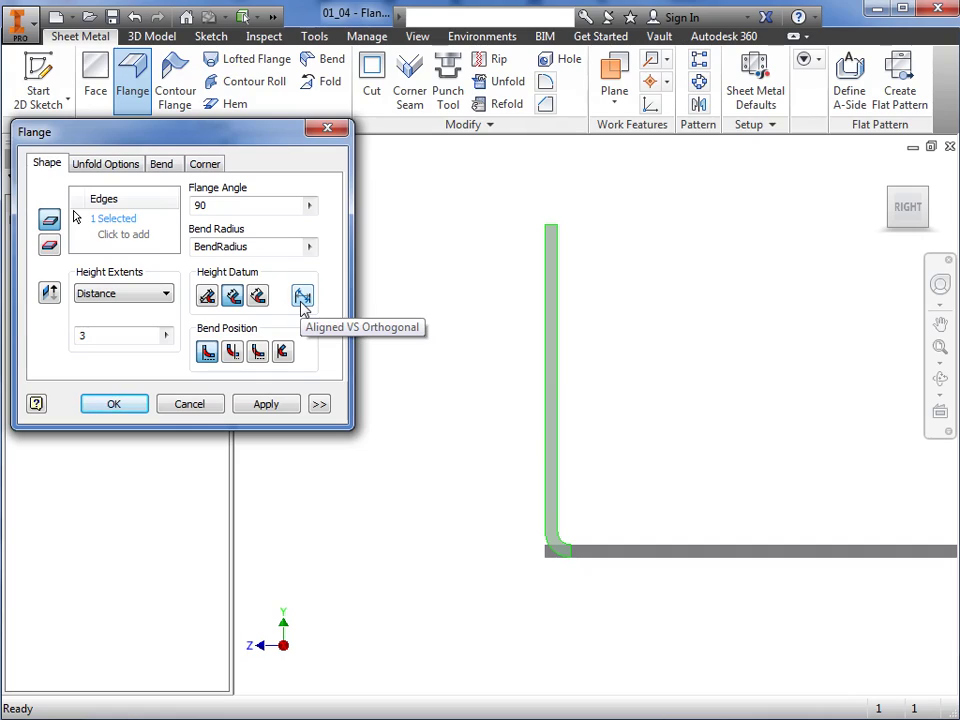
pyautogui.click(303, 297)
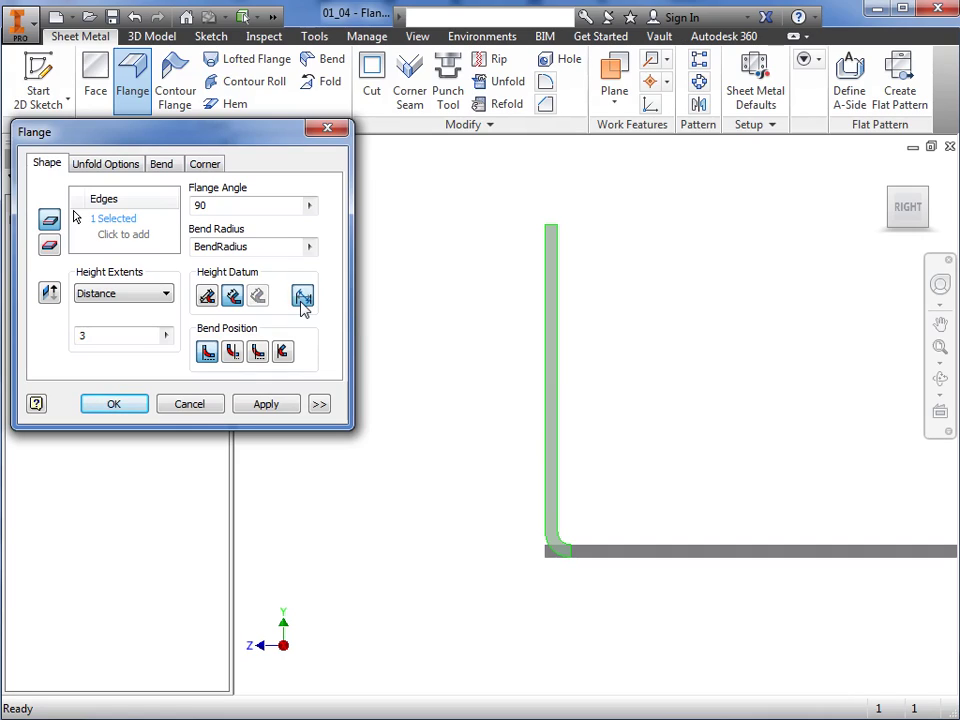
pyautogui.click(303, 300)
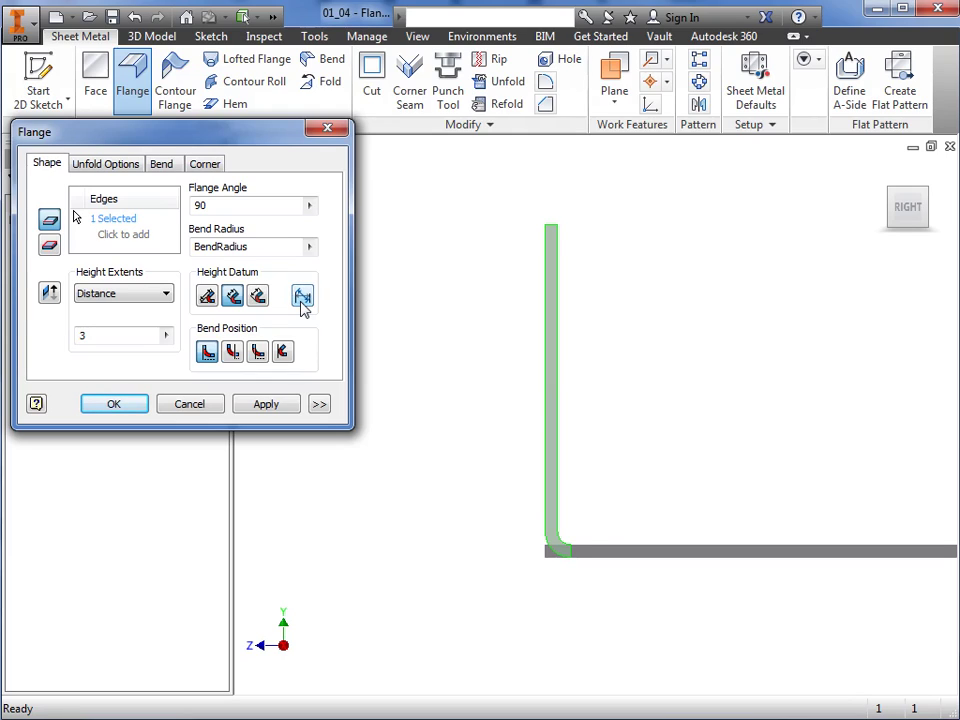
pyautogui.click(207, 297)
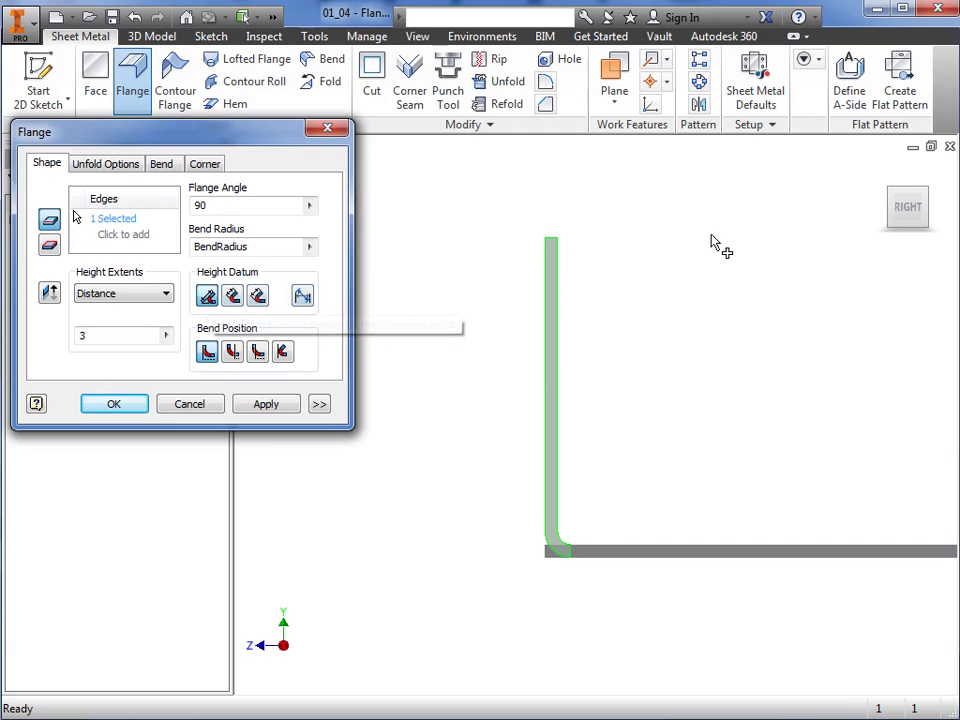
# - Frame the flange and compare the Width Extents types: Width, Offset and From To
pyautogui.click(883, 170)
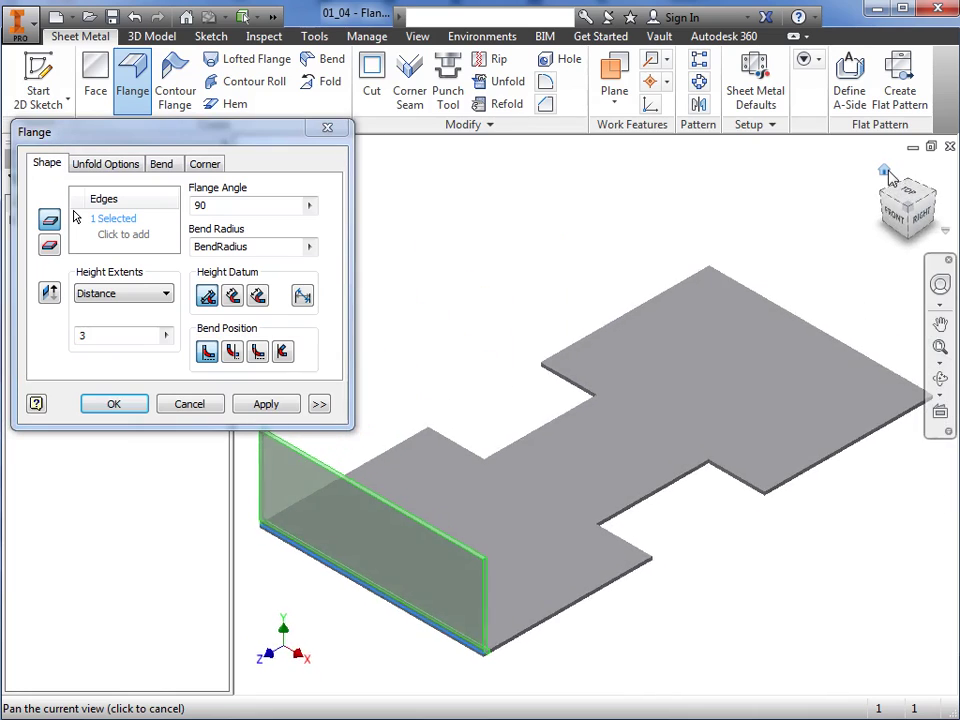
pyautogui.moveTo(615, 318); pyautogui.dragTo(669, 268, button='middle')
pyautogui.scroll(-4, 542, 336)
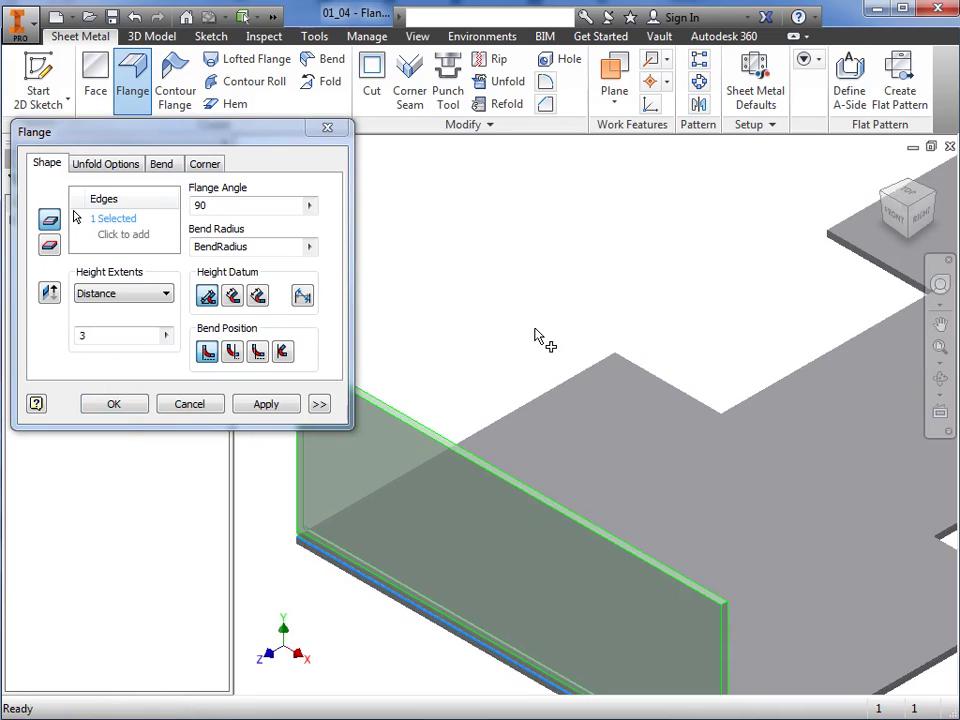
pyautogui.moveTo(535, 330); pyautogui.dragTo(628, 206, button='middle')
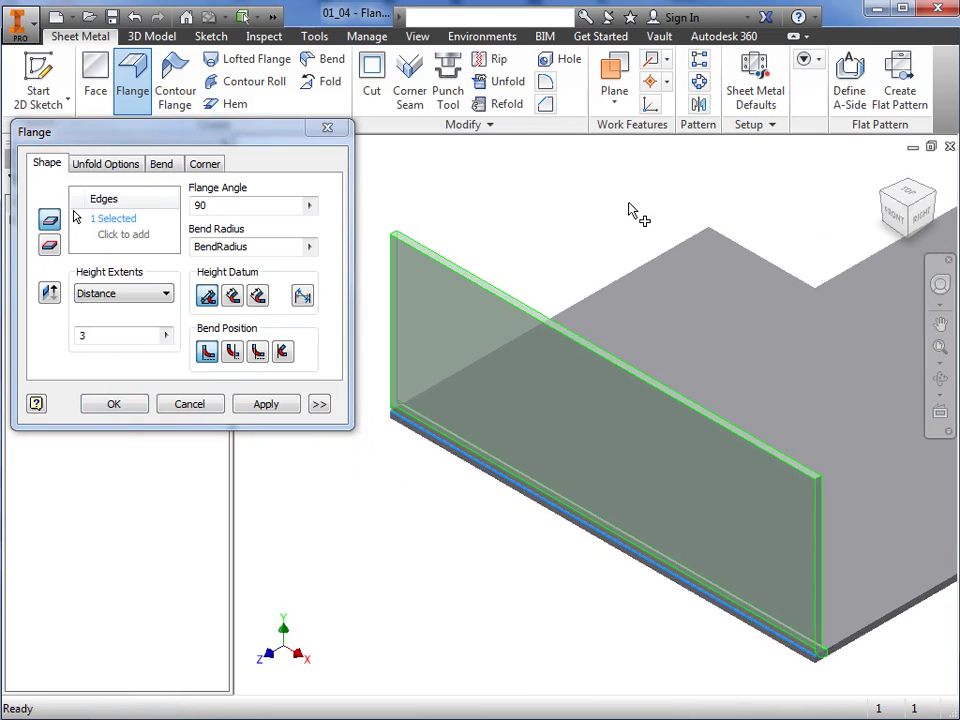
pyautogui.click(319, 404)
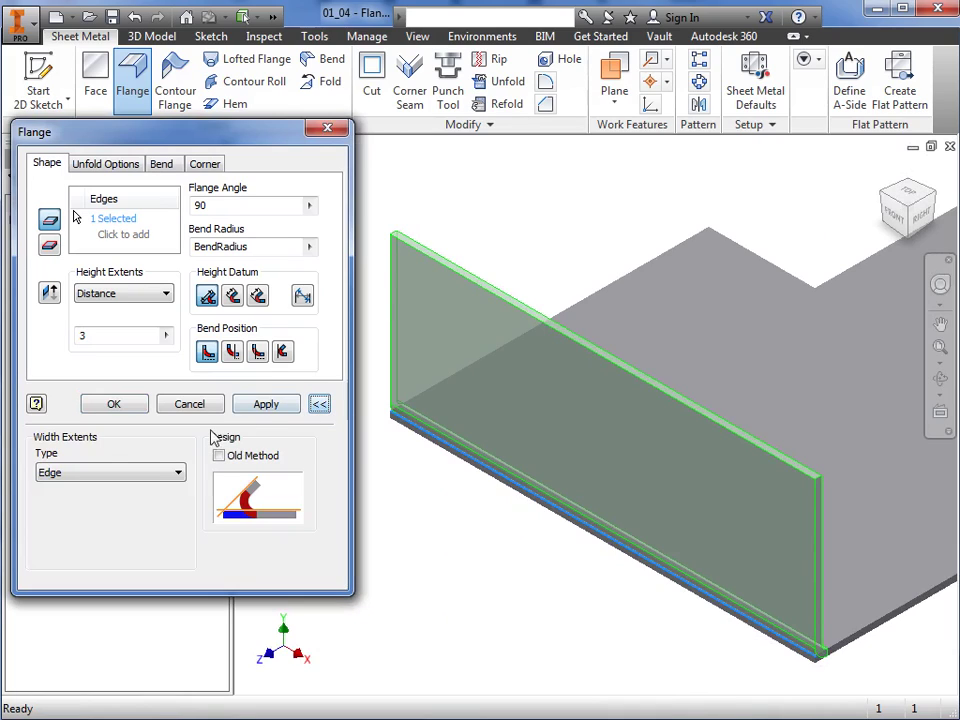
pyautogui.click(107, 474)
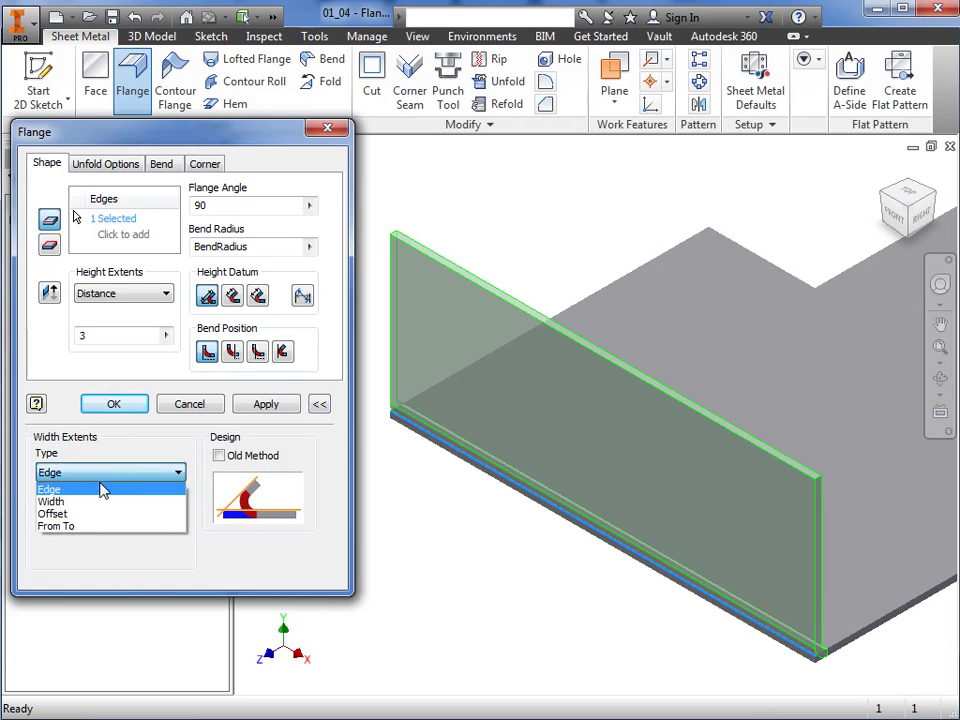
pyautogui.click(102, 502)
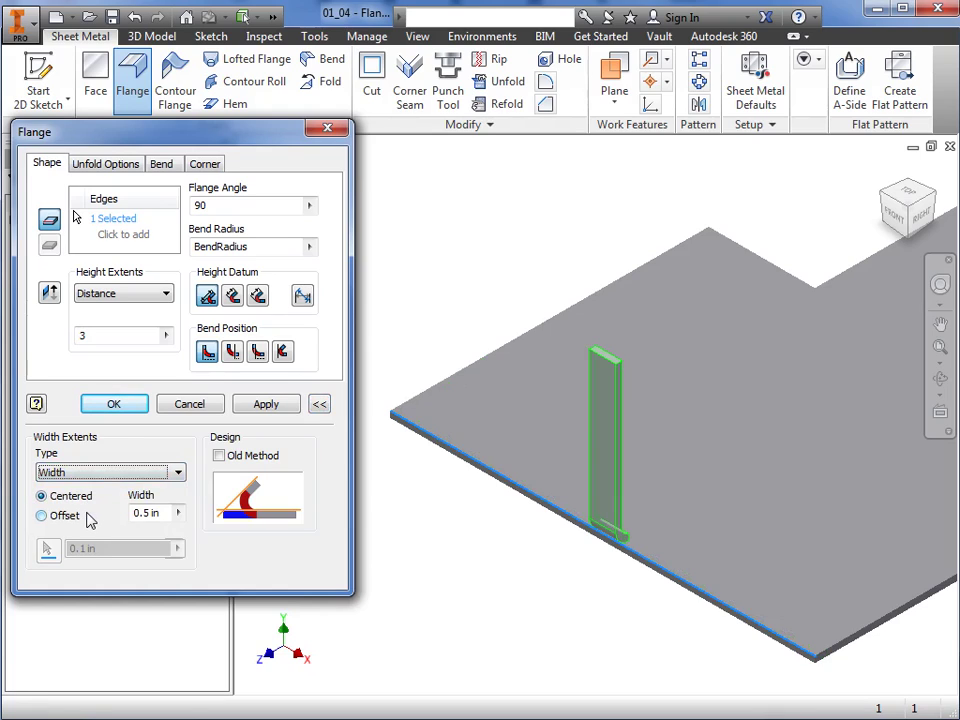
pyautogui.click(100, 472)
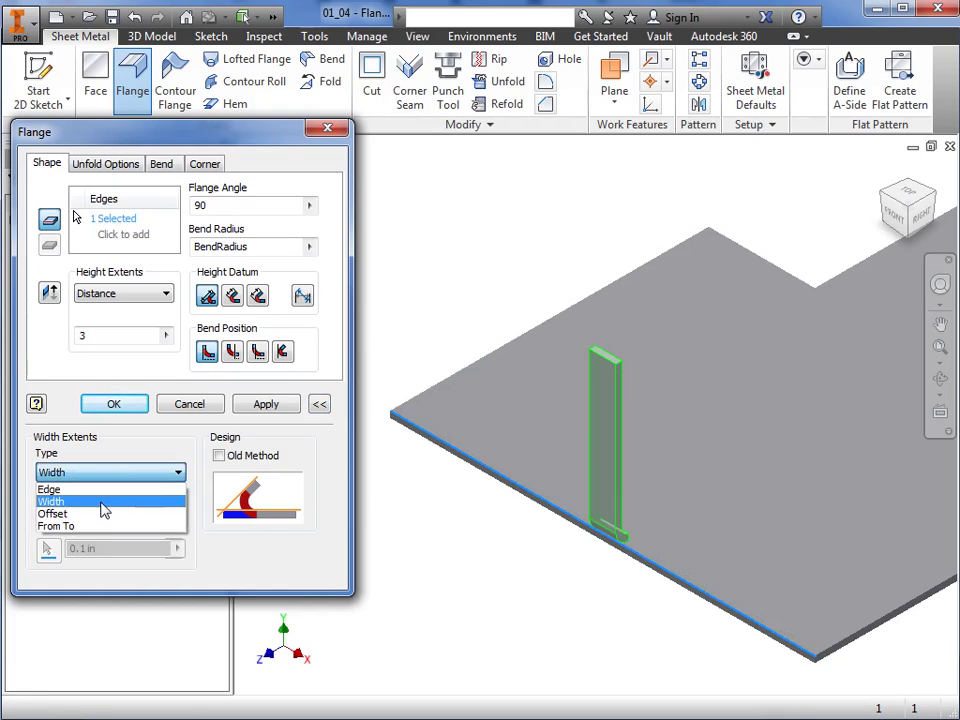
pyautogui.click(102, 514)
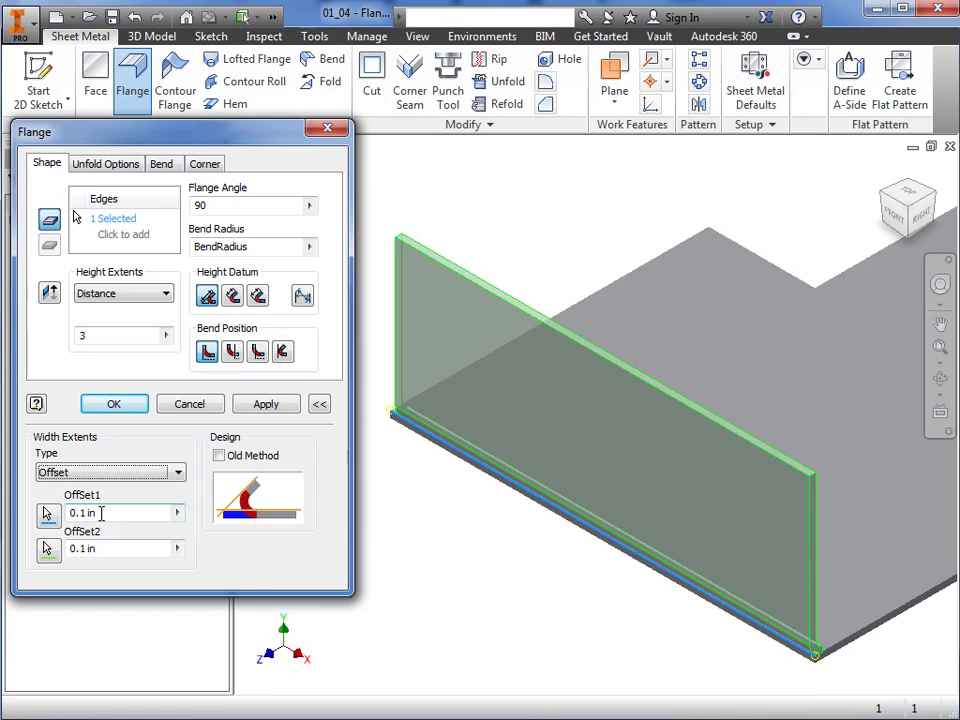
pyautogui.click(100, 473)
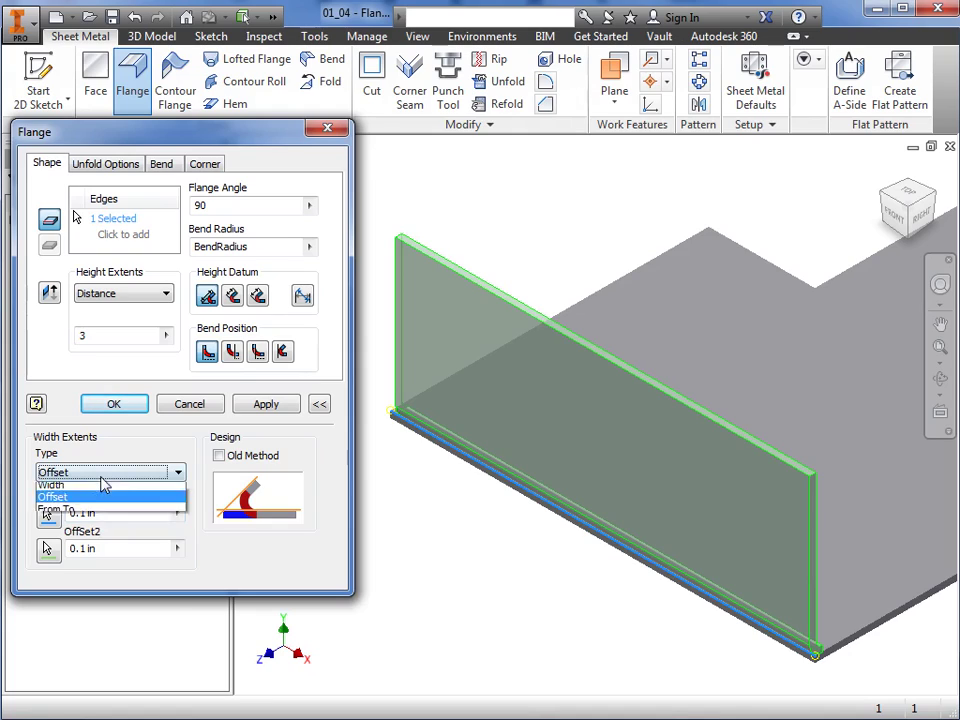
pyautogui.click(104, 527)
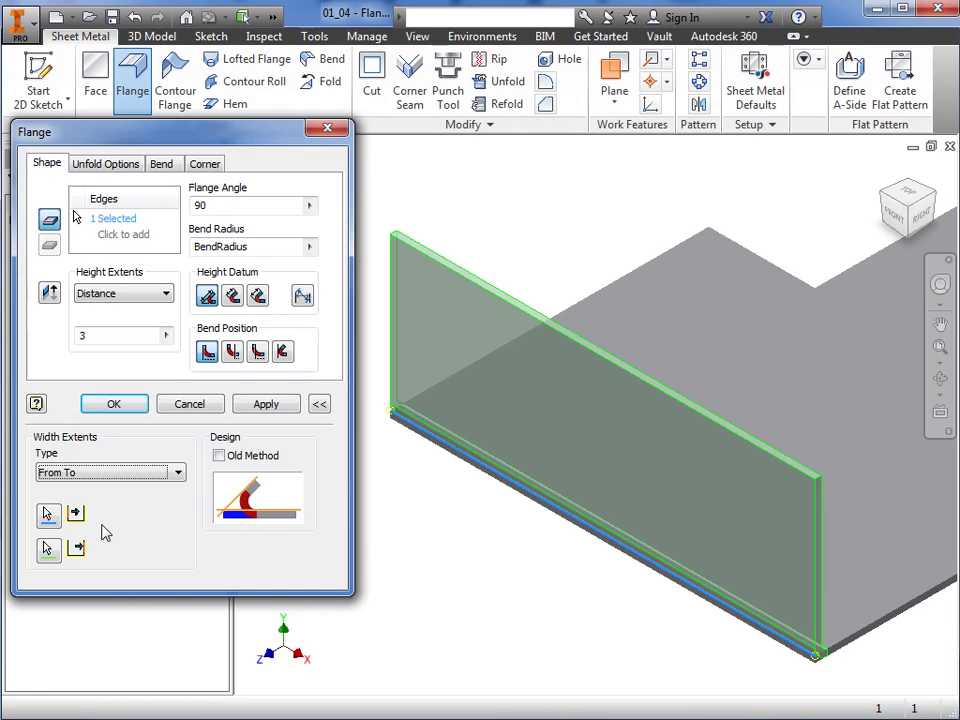
# - Set Width Extents to Offset with 0.5 for both OffSet1 and OffSet2
pyautogui.click(100, 473)
pyautogui.click(100, 514)
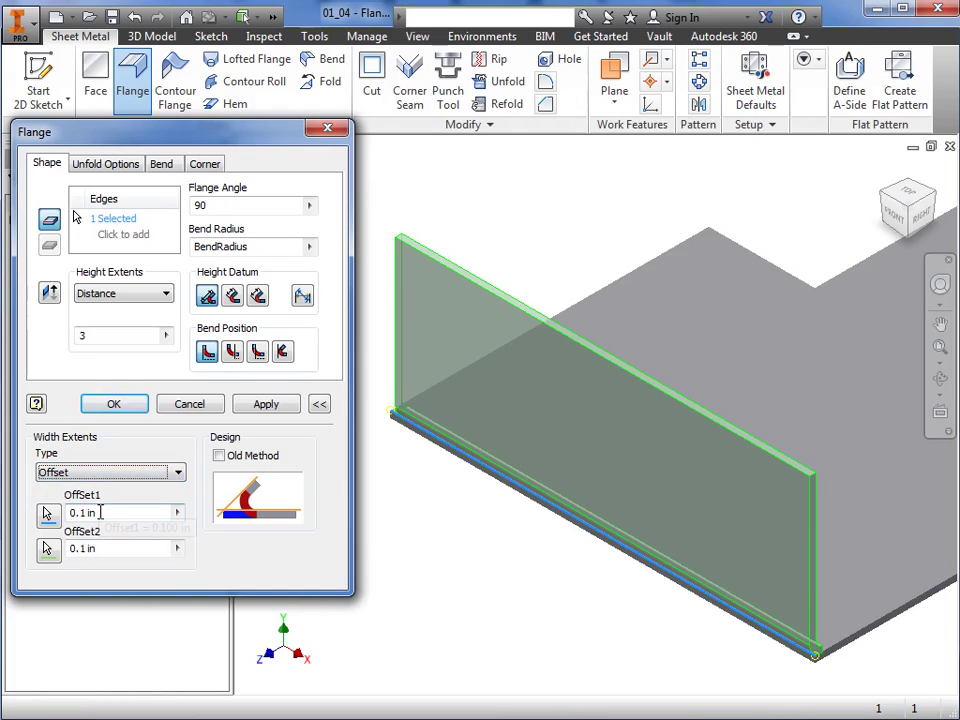
pyautogui.doubleClick(82, 514)
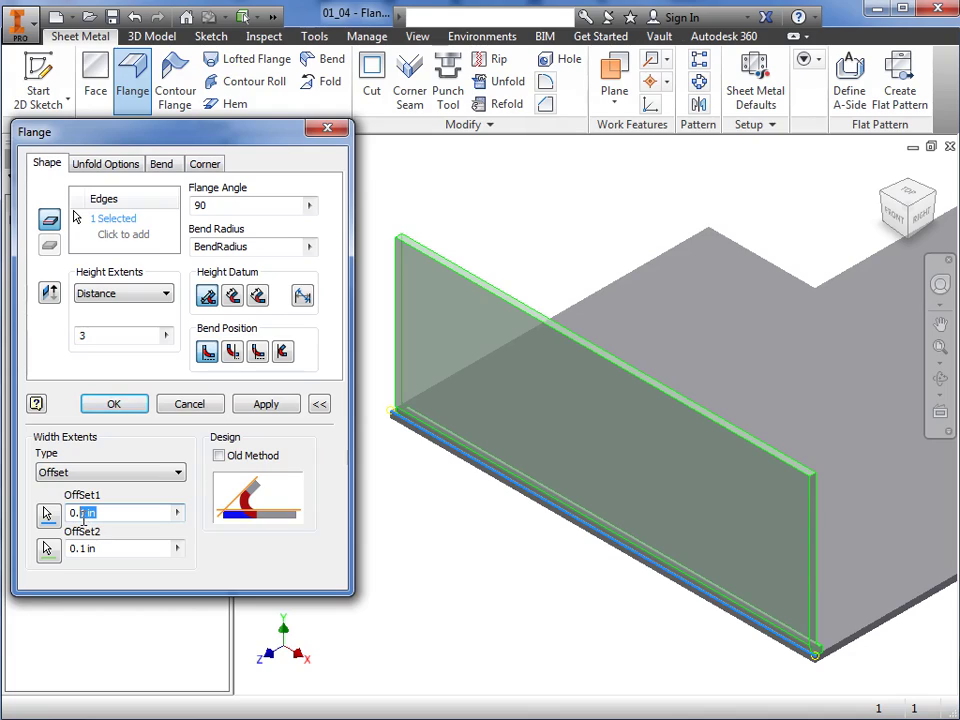
pyautogui.write('5')
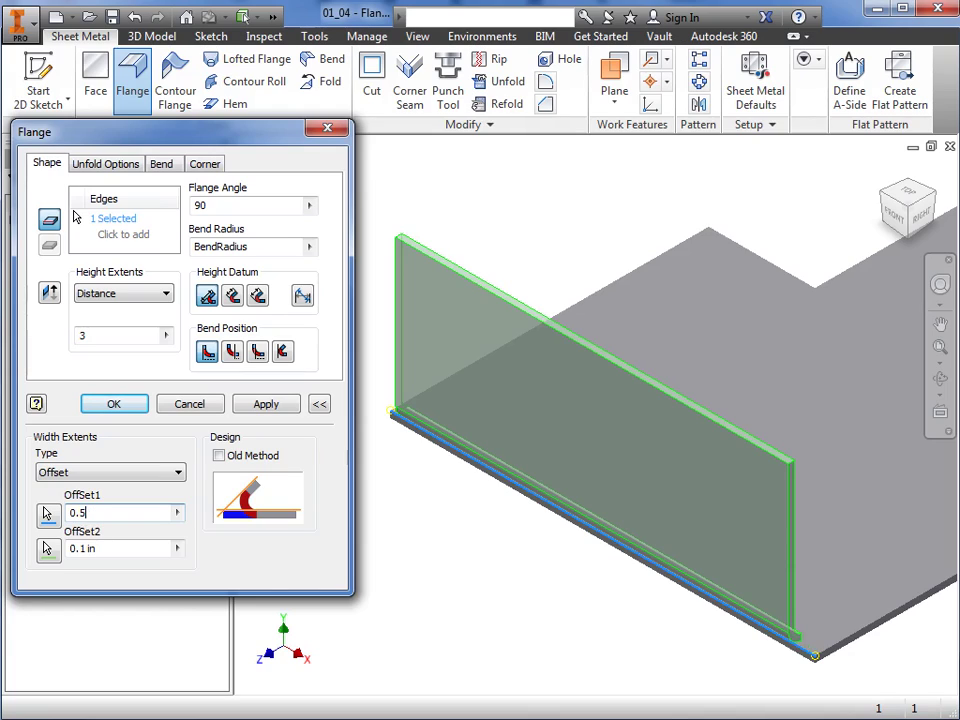
pyautogui.doubleClick(84, 548)
pyautogui.write('5')
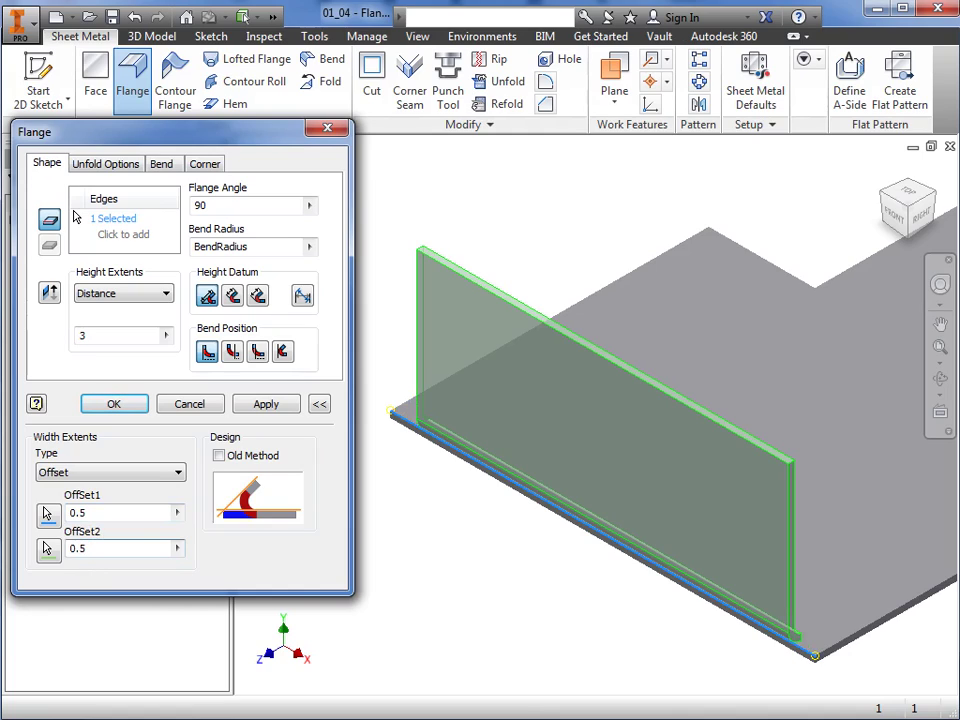
pyautogui.click(319, 404)
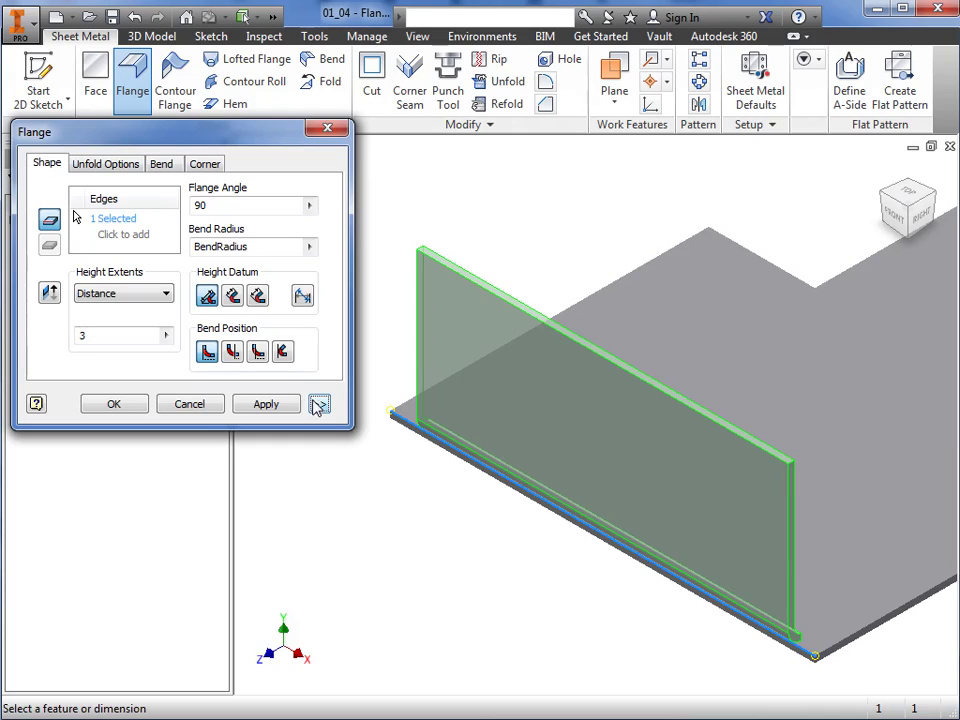
# - Set the flange bend radius to .25 and view the bend from the right side
pyautogui.click(258, 250)
pyautogui.moveTo(258, 250); pyautogui.dragTo(180, 253)
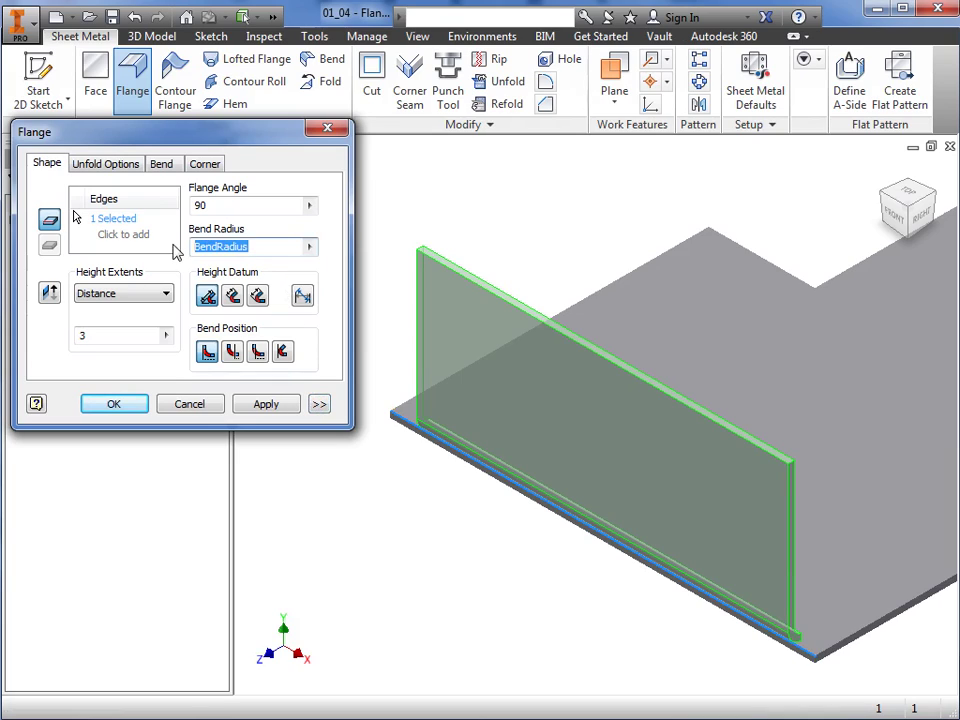
pyautogui.write('.25')
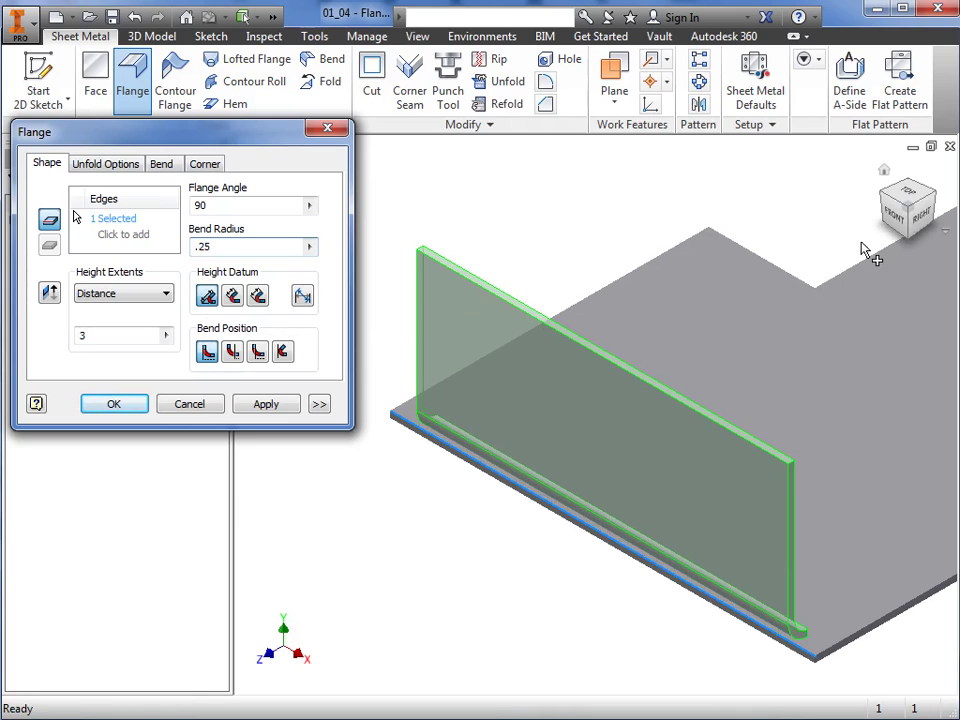
pyautogui.click(927, 220)
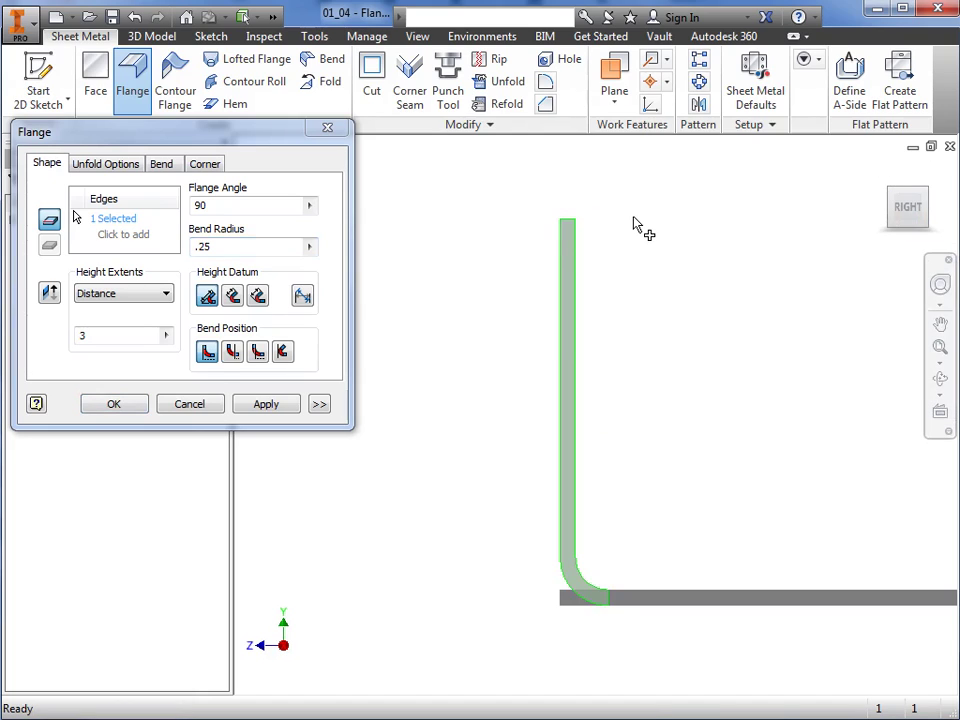
# - Compare each bend position option, keep the original inside-extents one, and return home view
pyautogui.click(234, 358)
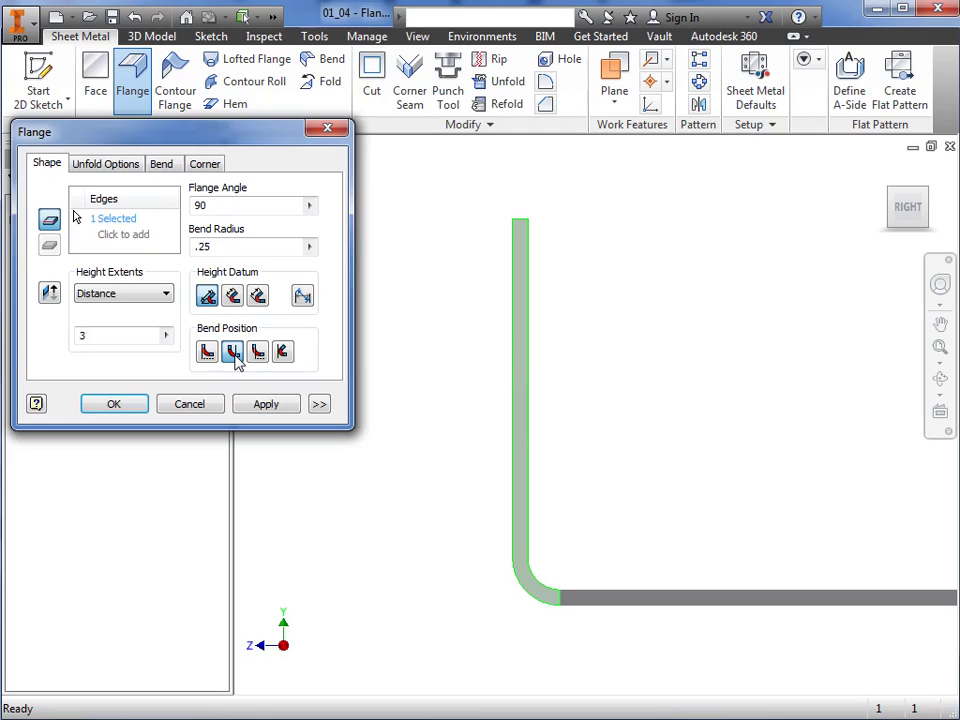
pyautogui.click(258, 356)
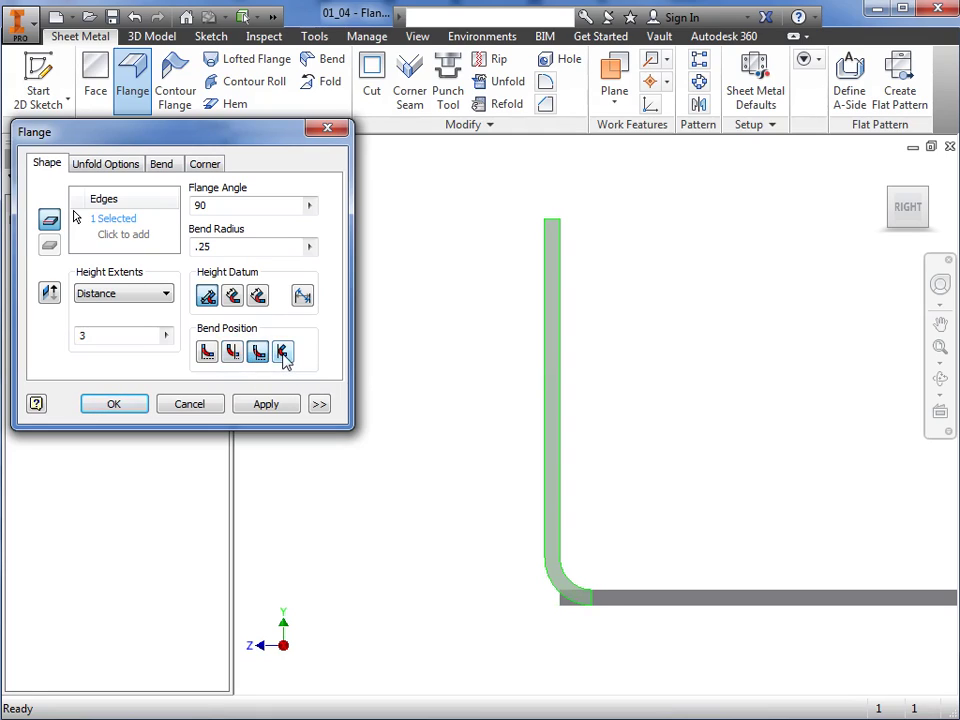
pyautogui.click(284, 358)
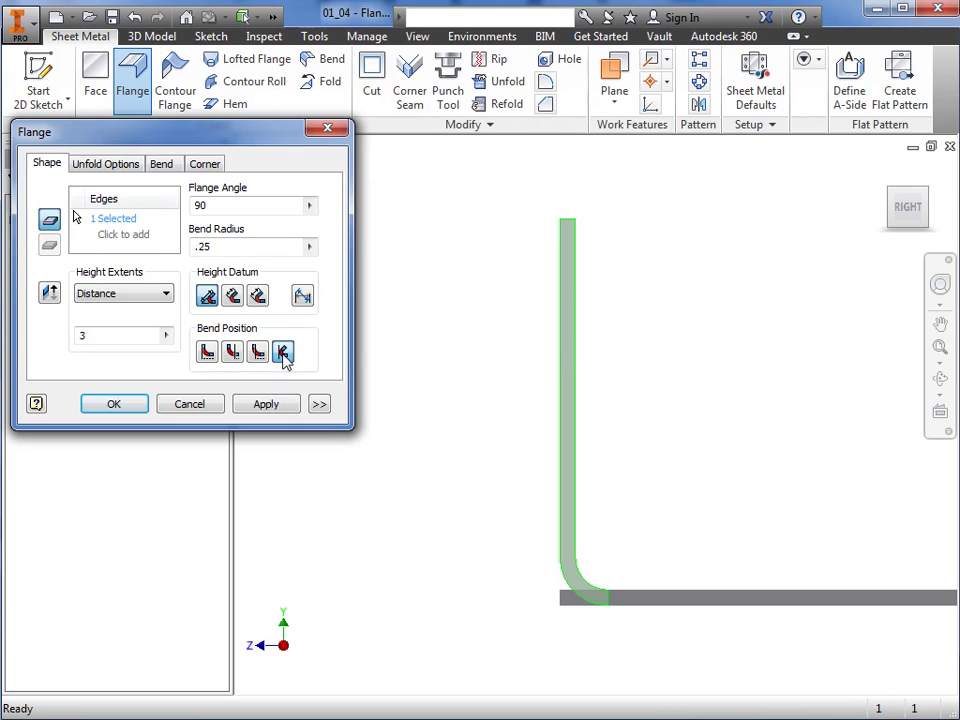
pyautogui.click(207, 356)
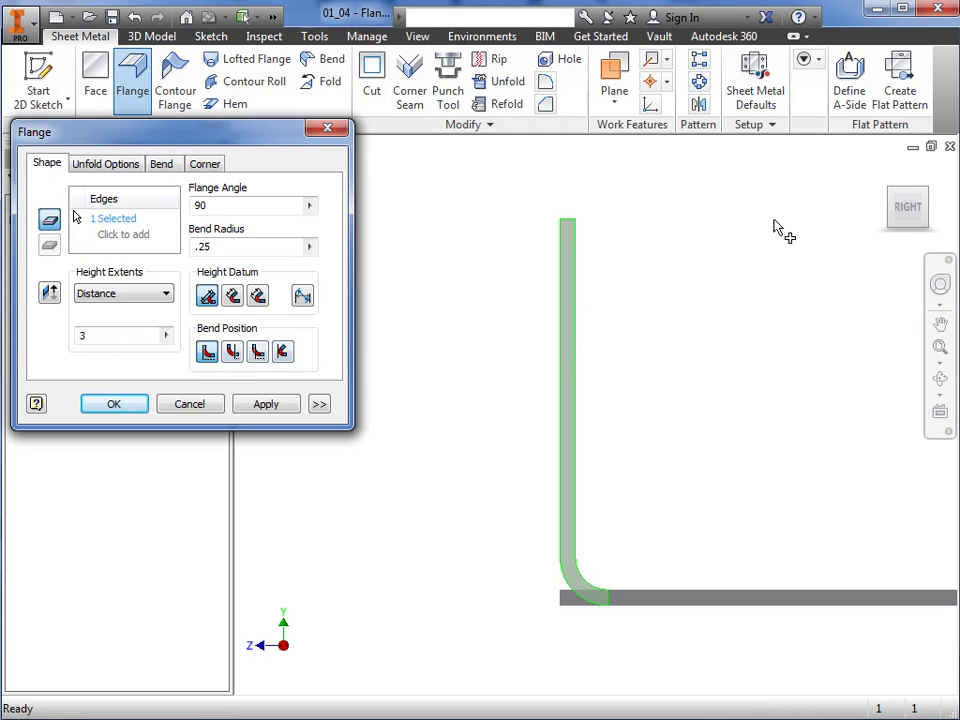
pyautogui.click(885, 167)
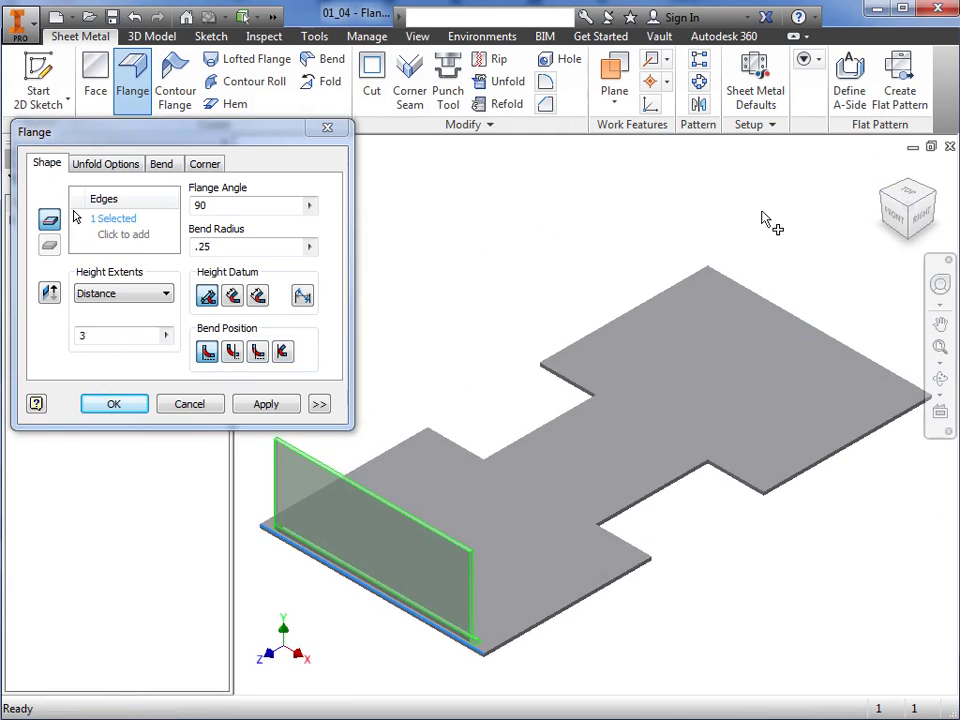
pyautogui.moveTo(478, 349); pyautogui.dragTo(567, 196, button='middle')
pyautogui.scroll(5, 519, 315)
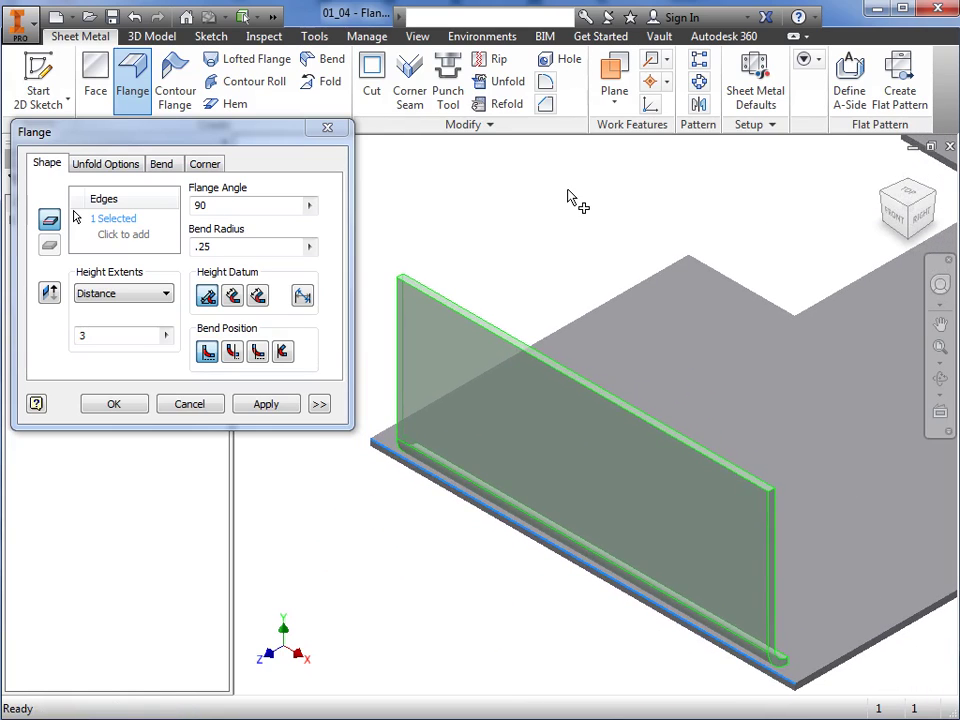
pyautogui.click(161, 165)
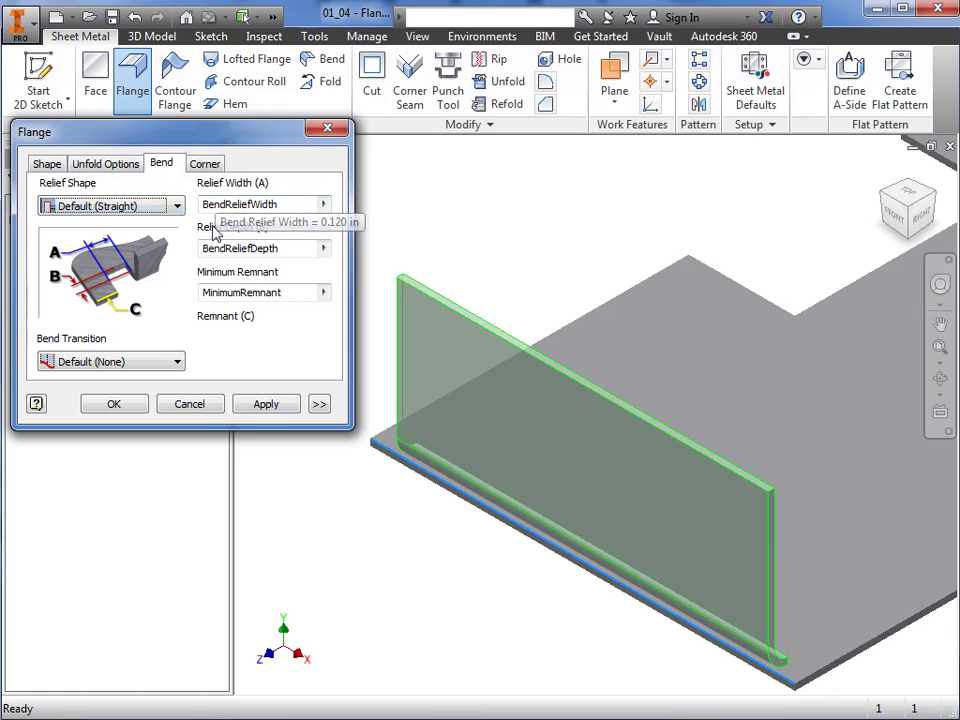
pyautogui.click(173, 363)
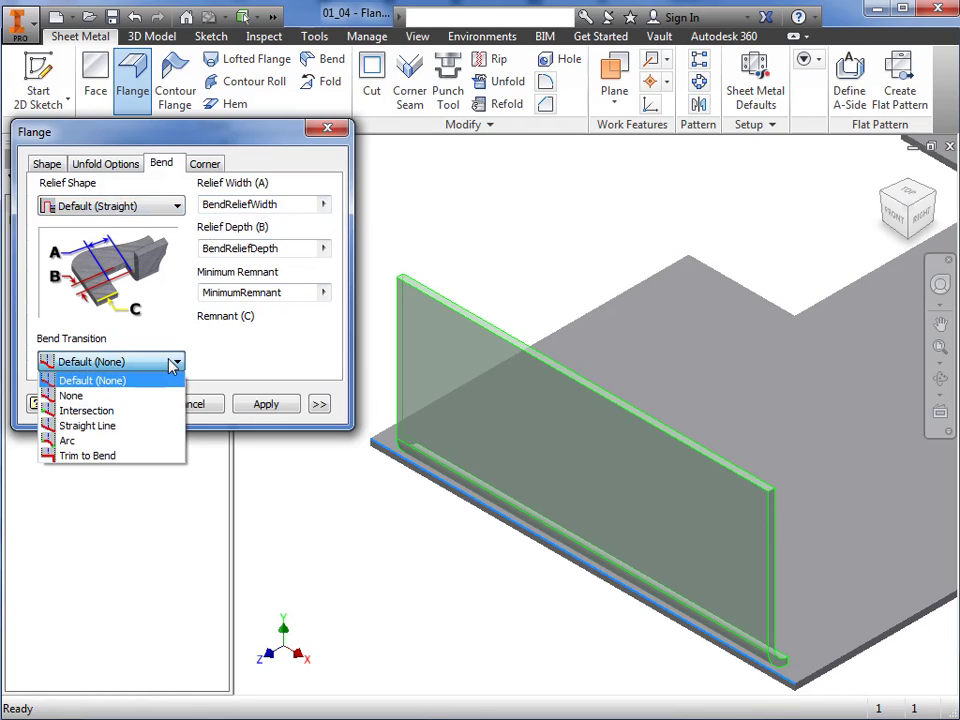
pyautogui.click(173, 365)
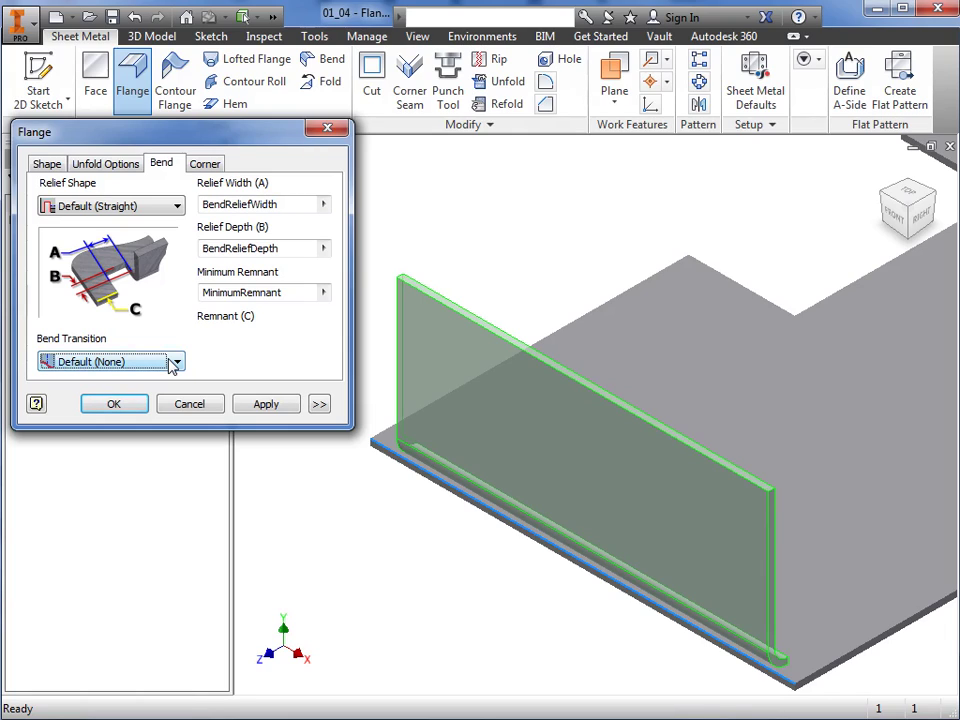
pyautogui.click(47, 163)
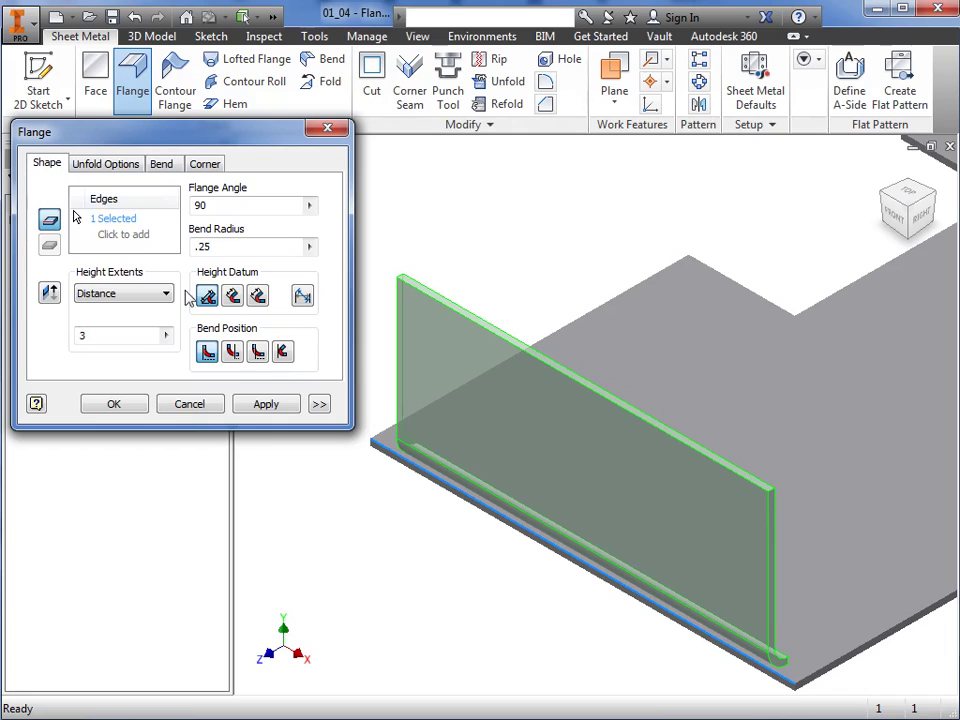
# - Apply the front-left flange, then apply 3-tall flanges on the top and bottom edges
pyautogui.click(240, 400)
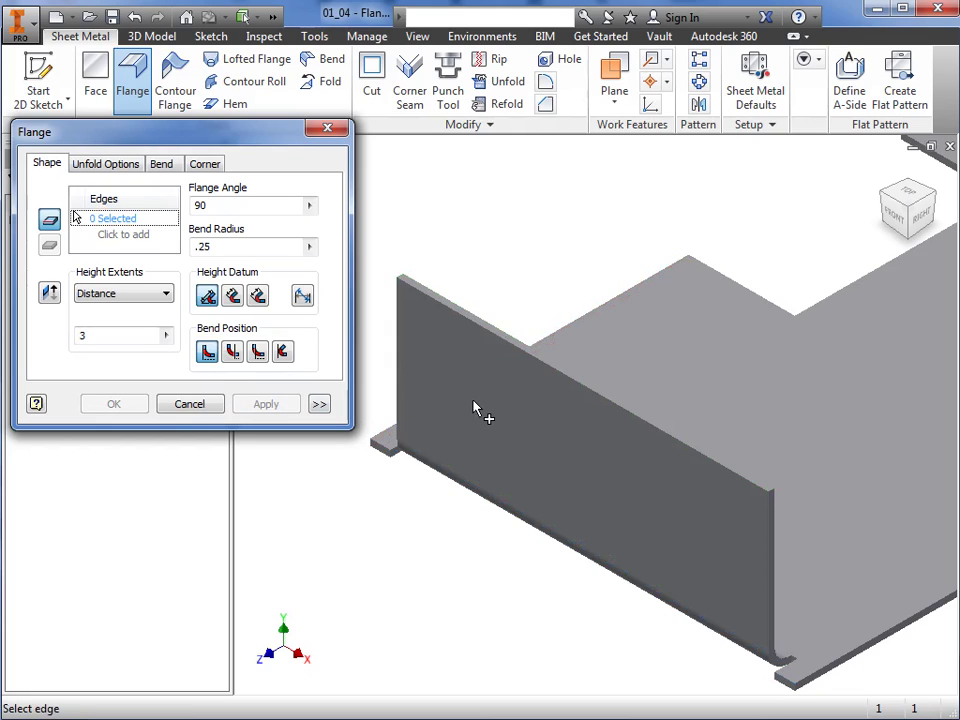
pyautogui.click(540, 348)
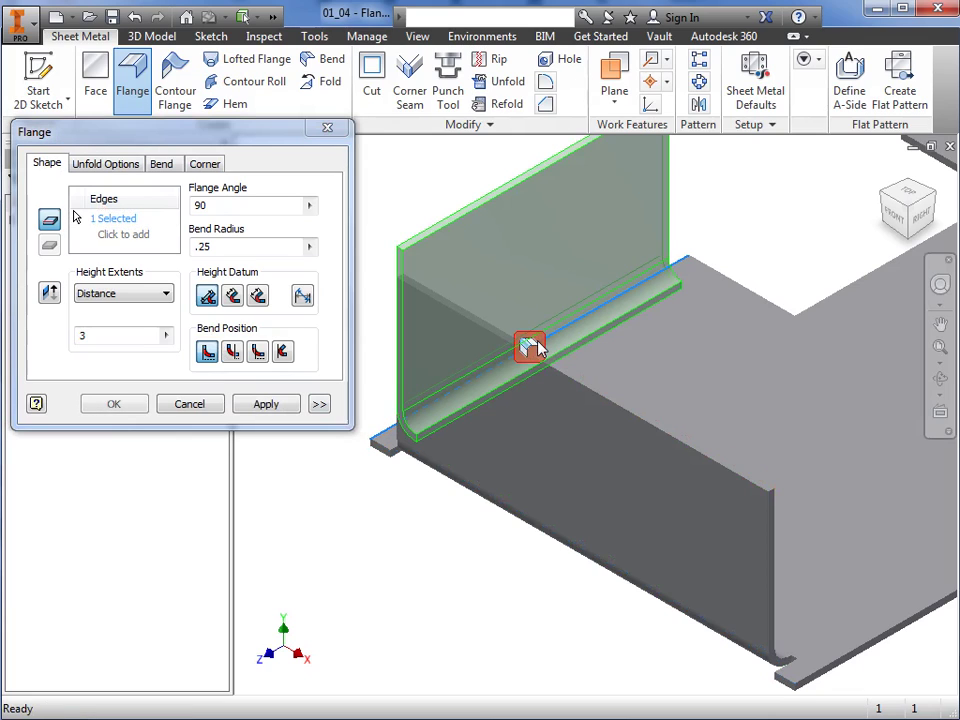
pyautogui.click(282, 404)
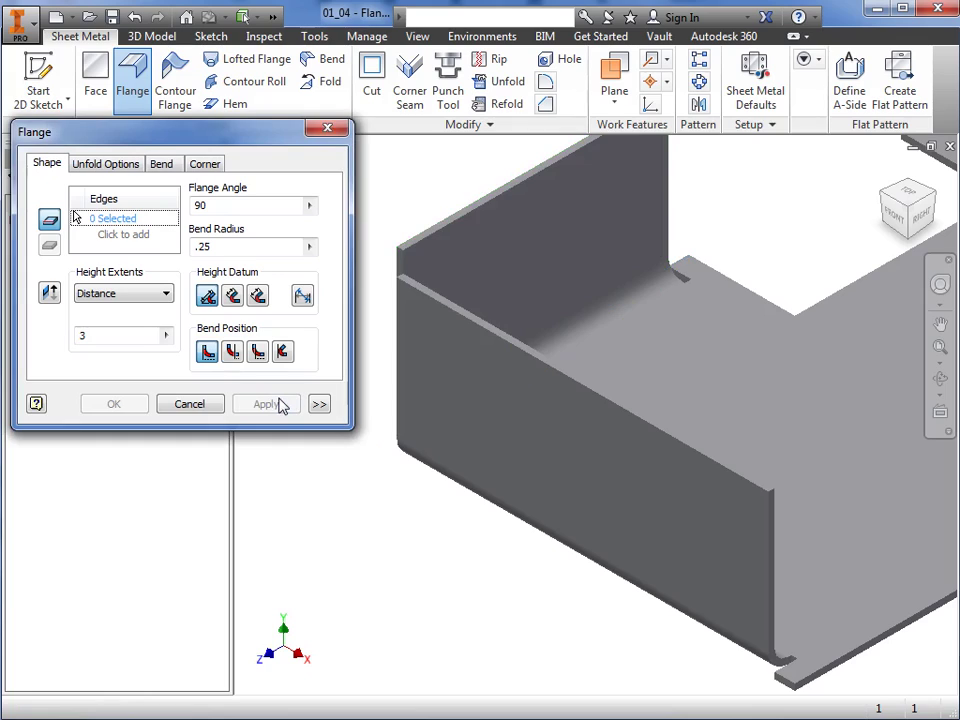
pyautogui.click(828, 688)
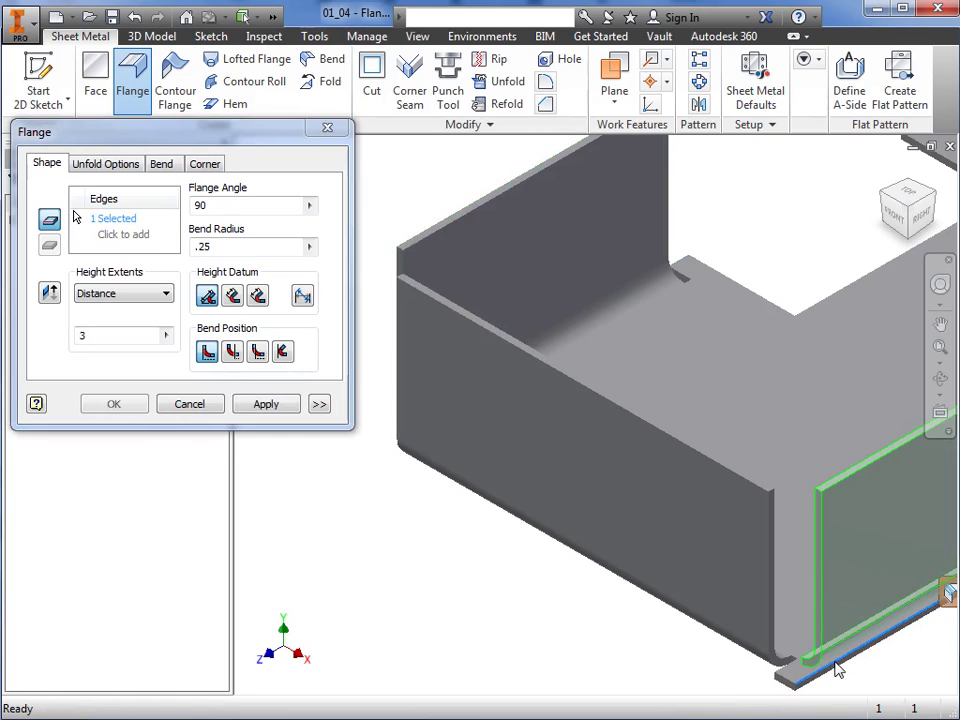
pyautogui.click(264, 405)
pyautogui.scroll(-3, 424, 503)
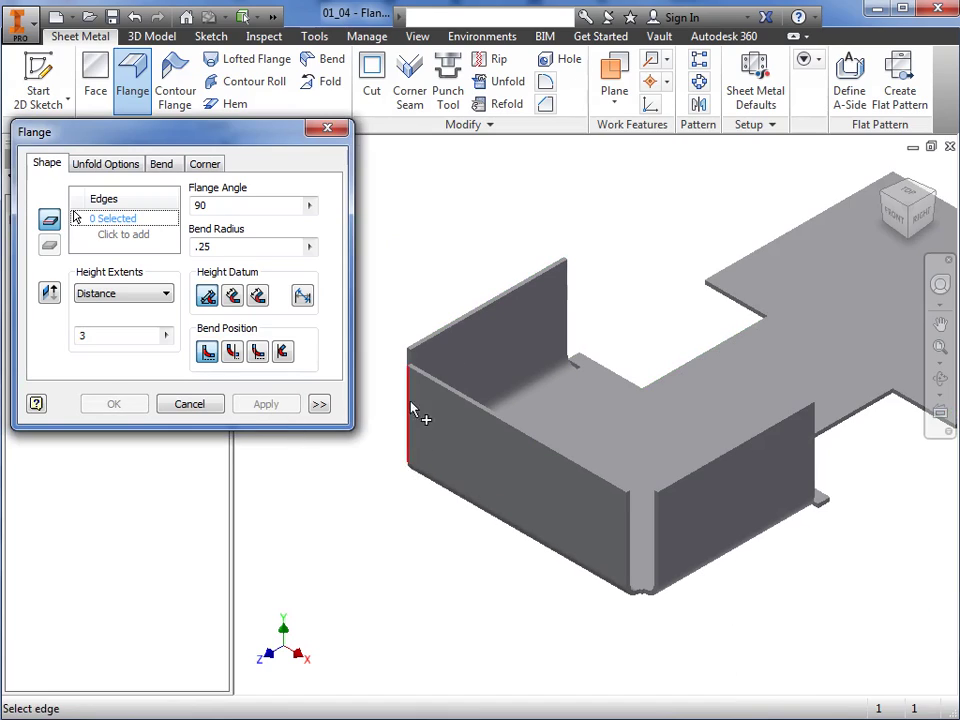
# - Select the top edges of the left, front and right walls and show corner settings
pyautogui.click(480, 320)
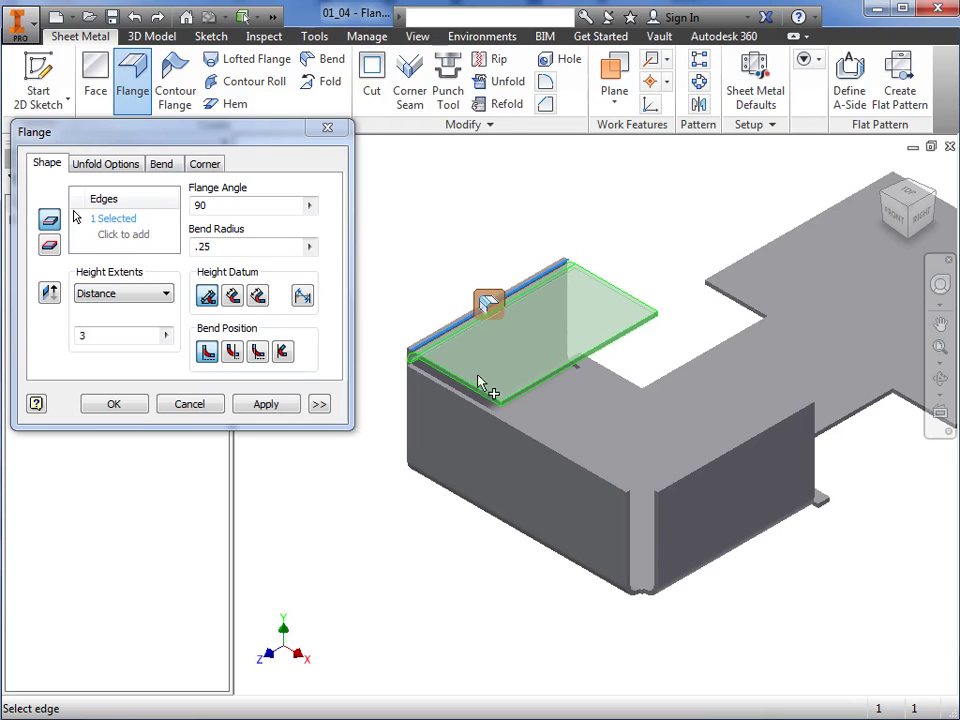
pyautogui.click(484, 406)
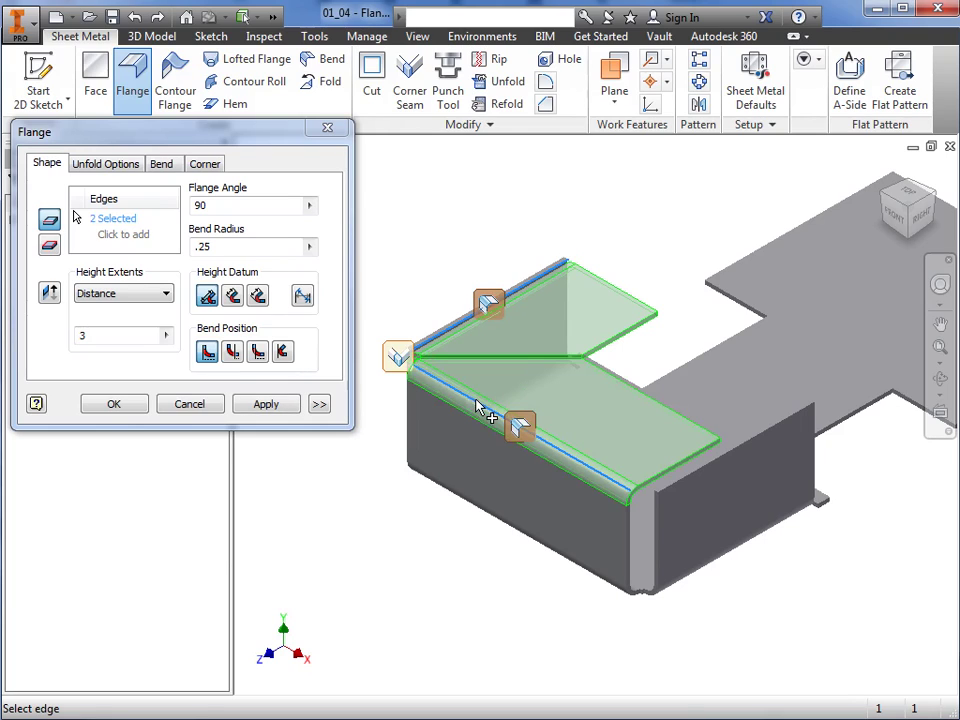
pyautogui.click(699, 469)
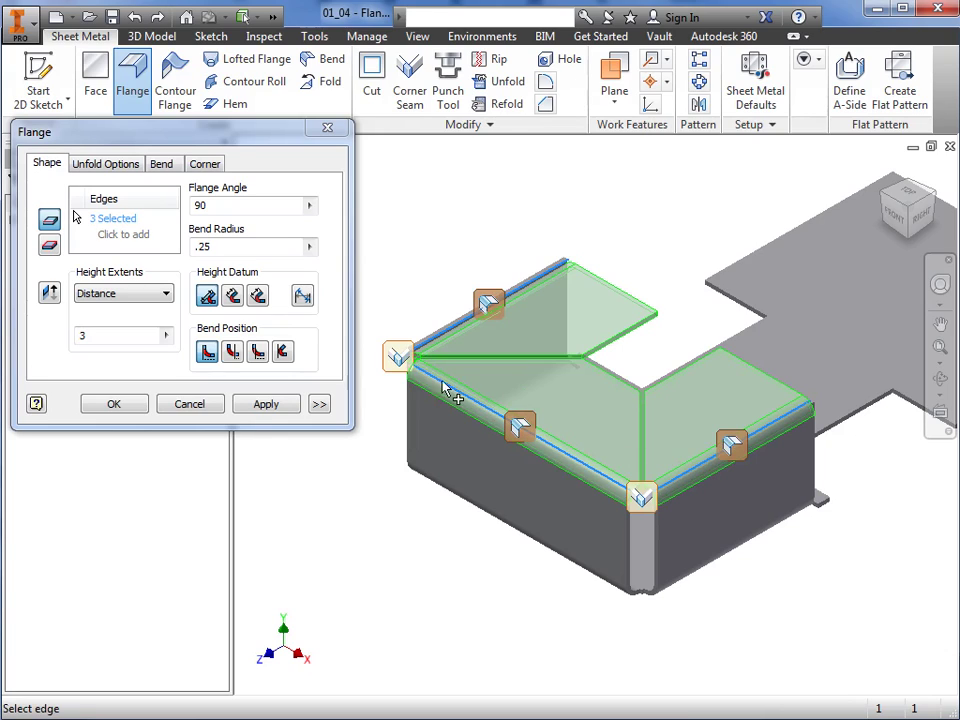
pyautogui.click(217, 168)
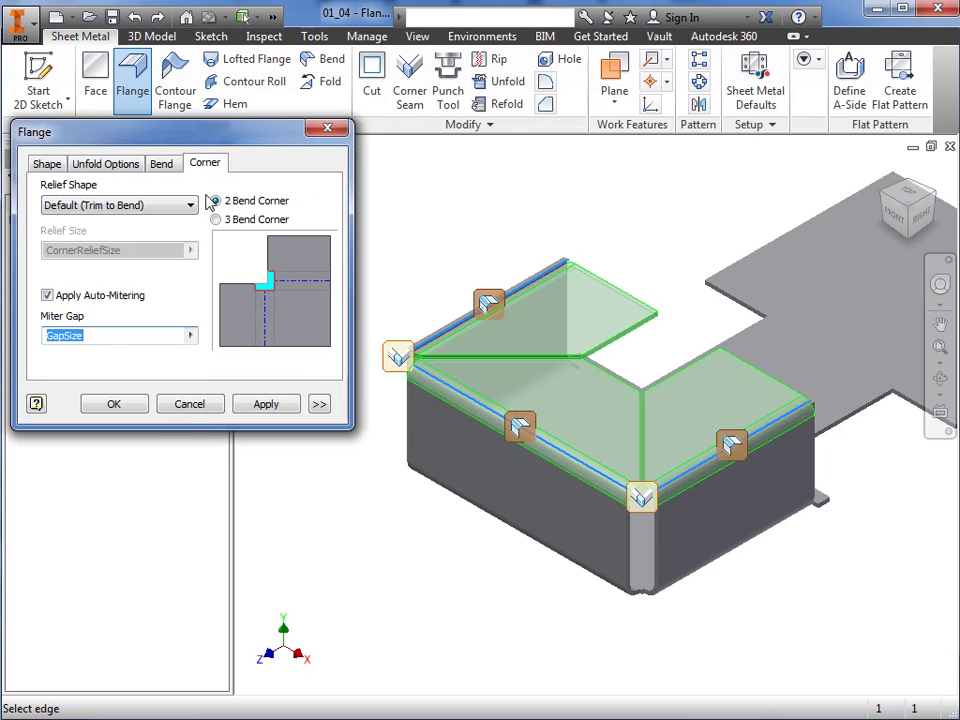
# - Leave auto-mitering on and change the miter gap to GapSize*1.25
pyautogui.click(47, 296)
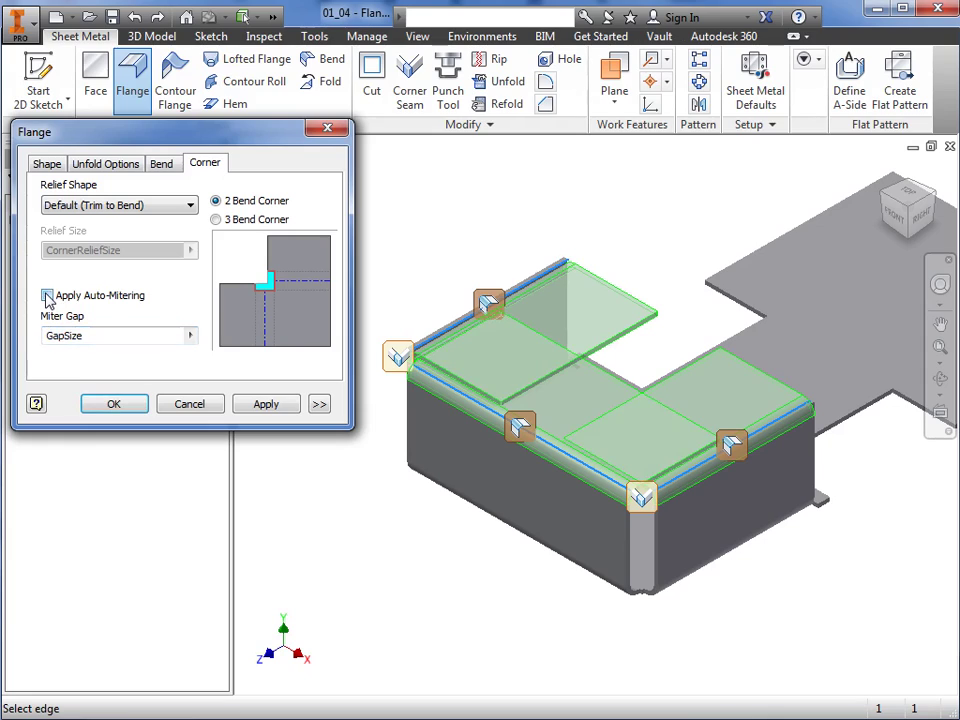
pyautogui.click(47, 296)
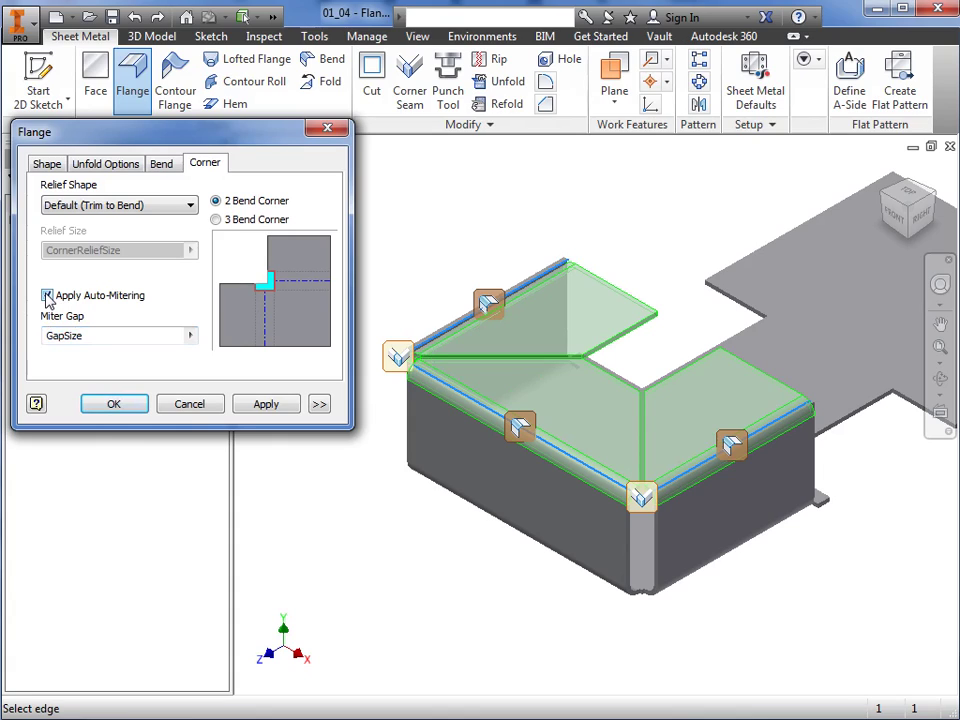
pyautogui.click(100, 335)
pyautogui.write('*1.25')
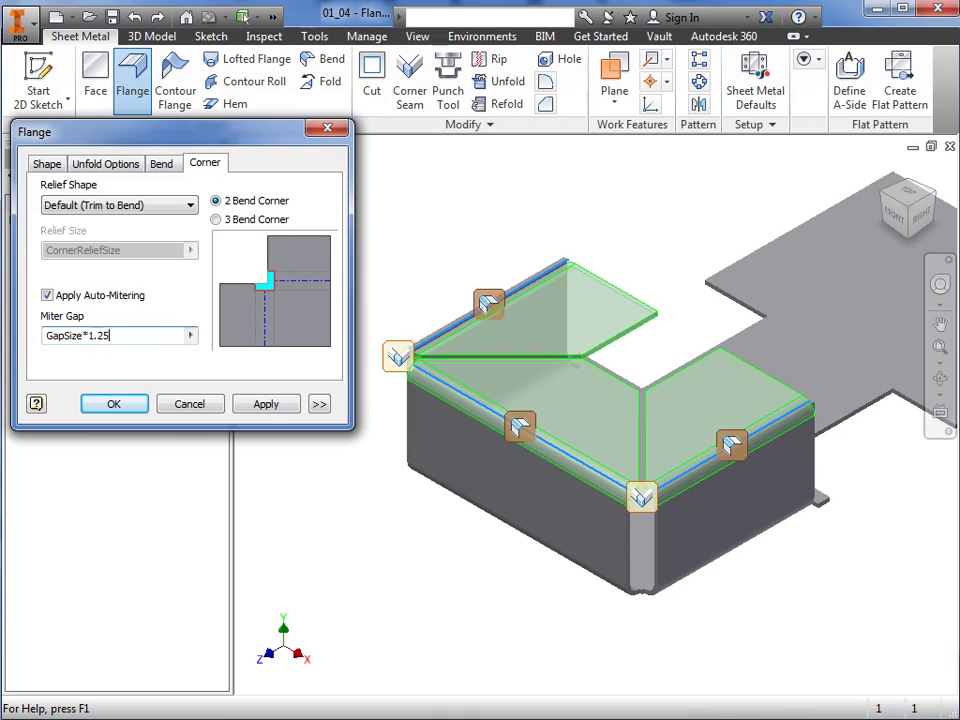